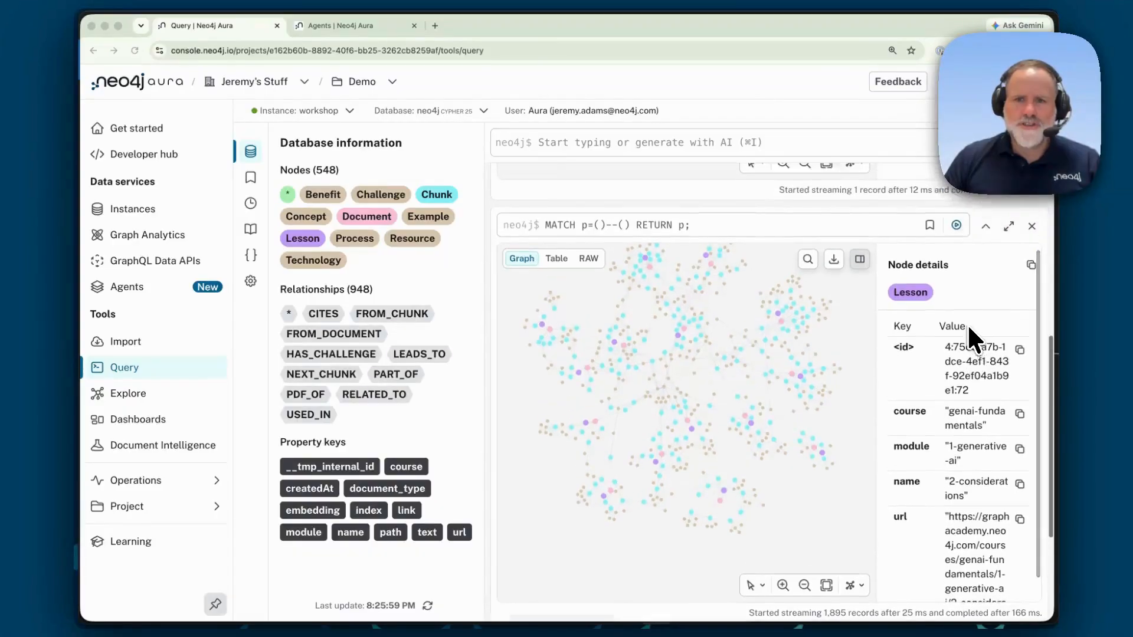
pyautogui.scroll(3, 968, 323)
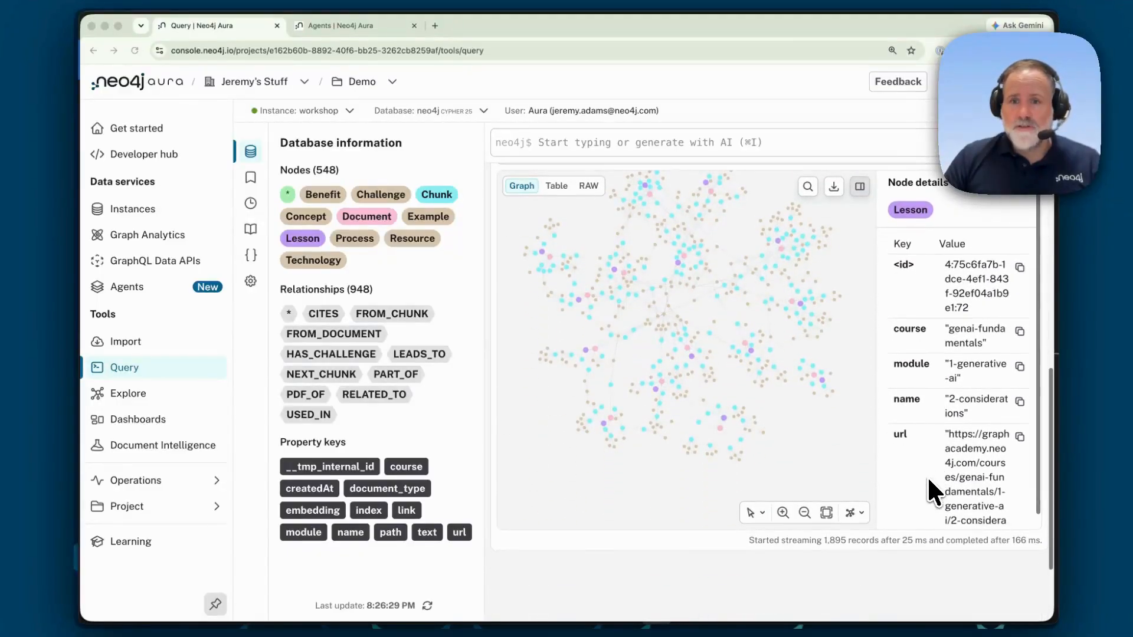
# Step: Zoom into the query result graph and inspect a Document node's properties
pyautogui.click(782, 512)
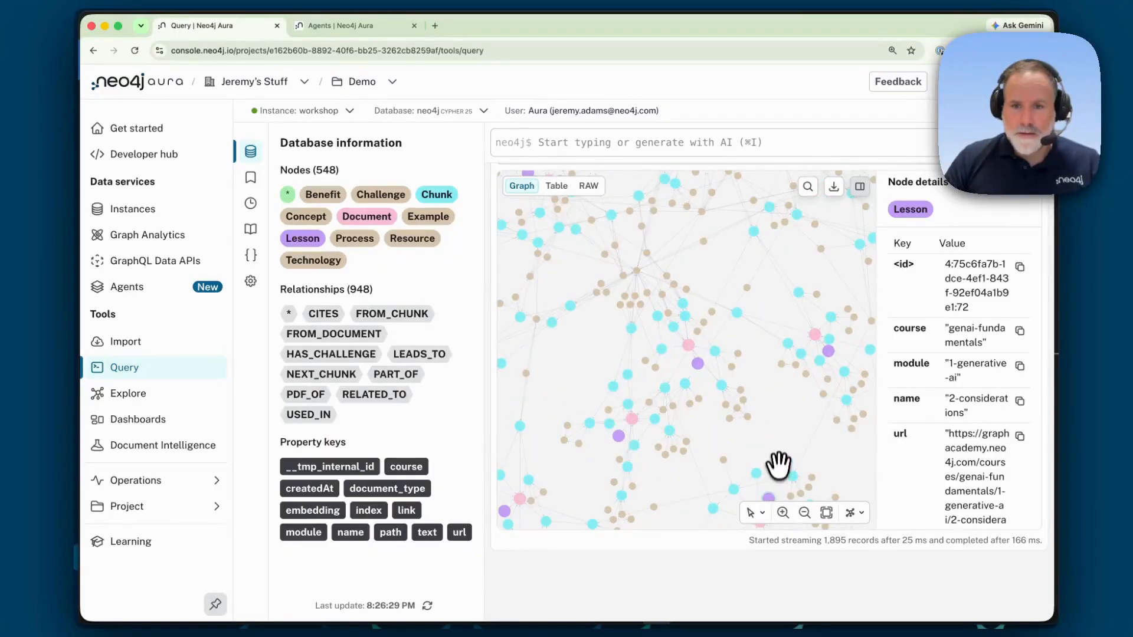
pyautogui.moveTo(779, 463); pyautogui.dragTo(663, 324)
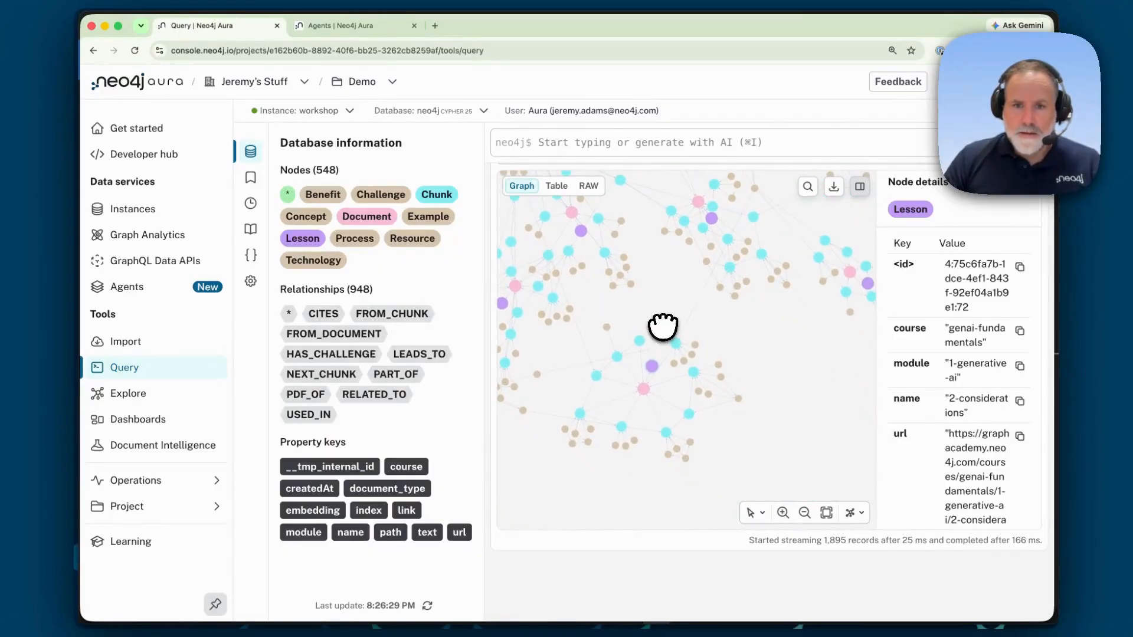
pyautogui.click(782, 512)
pyautogui.moveTo(739, 479); pyautogui.dragTo(792, 417)
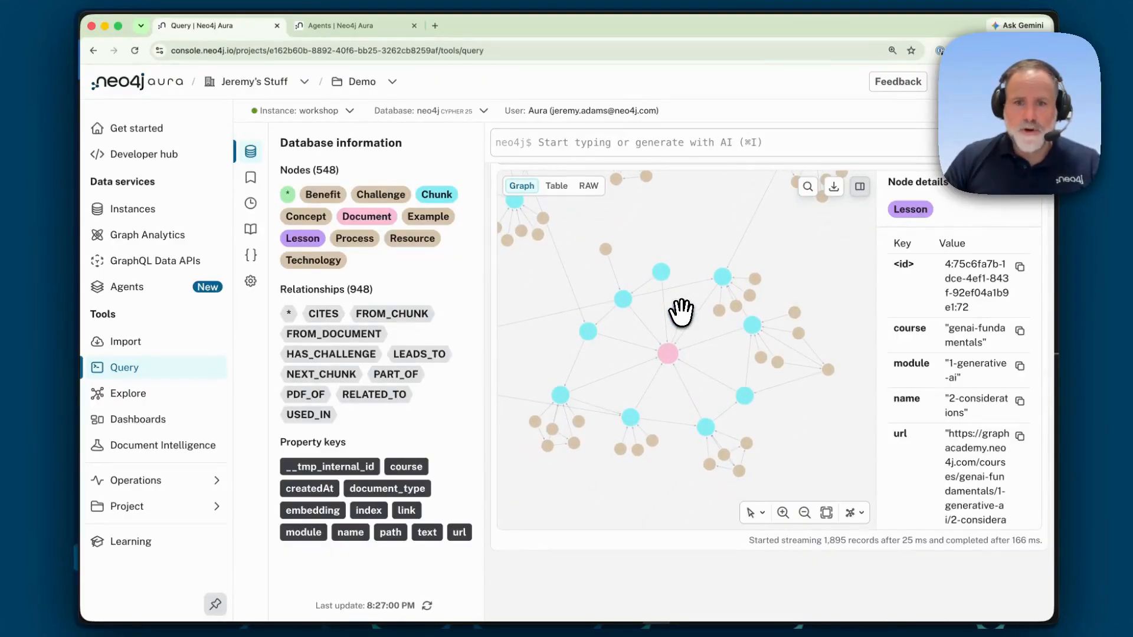
pyautogui.click(669, 350)
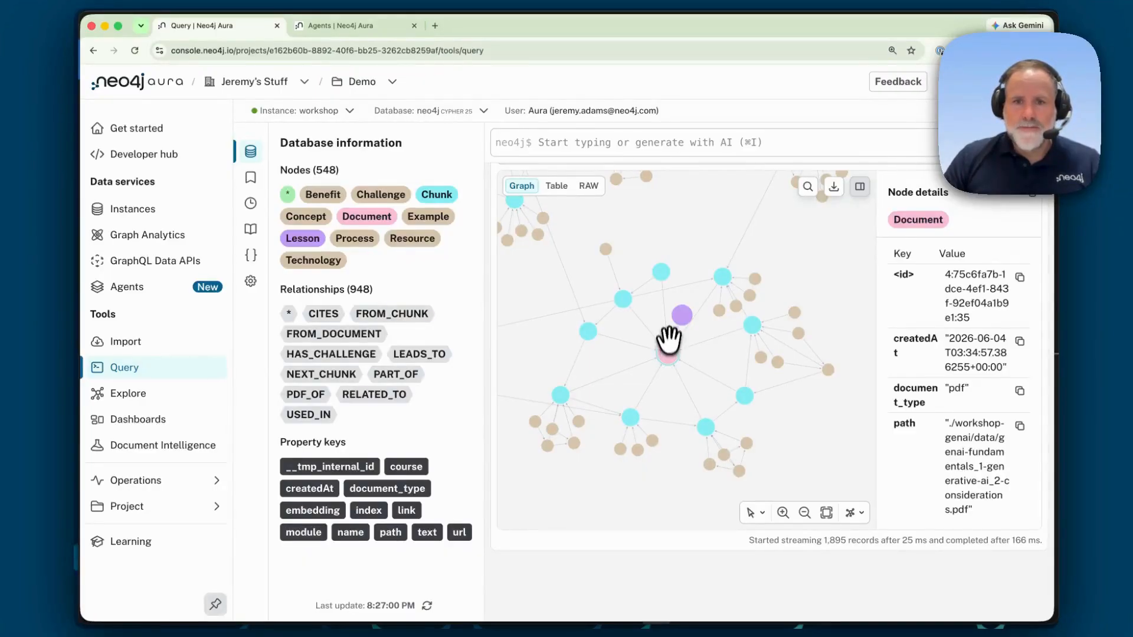
# Step: Inspect a connected Chunk node's properties, including its embedding, index and text
pyautogui.click(662, 271)
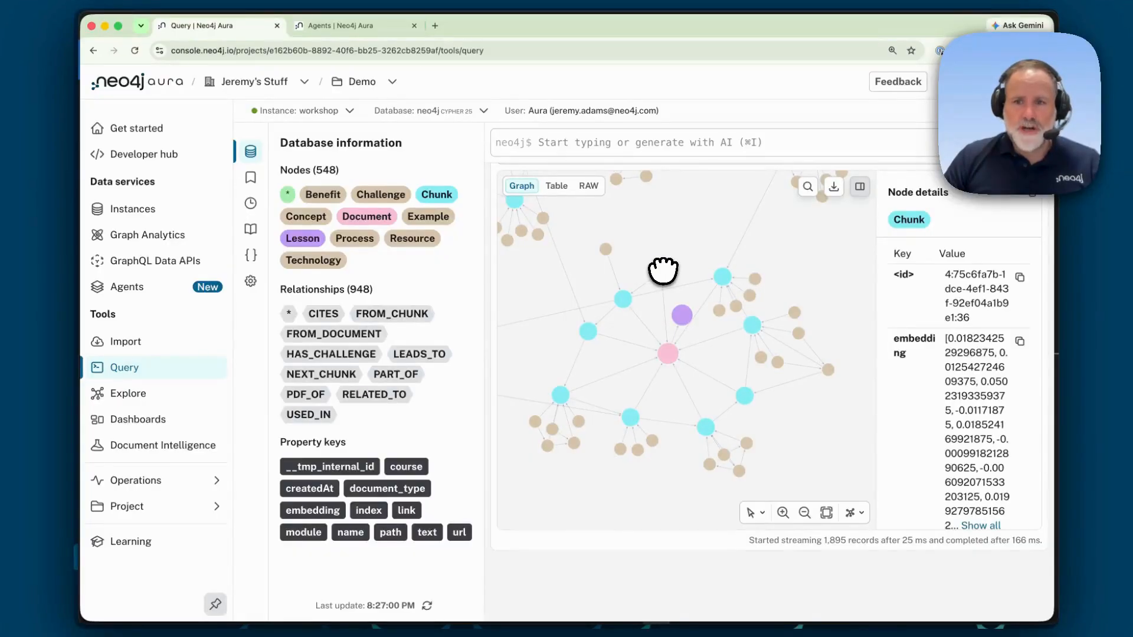
pyautogui.scroll(-3, 963, 416)
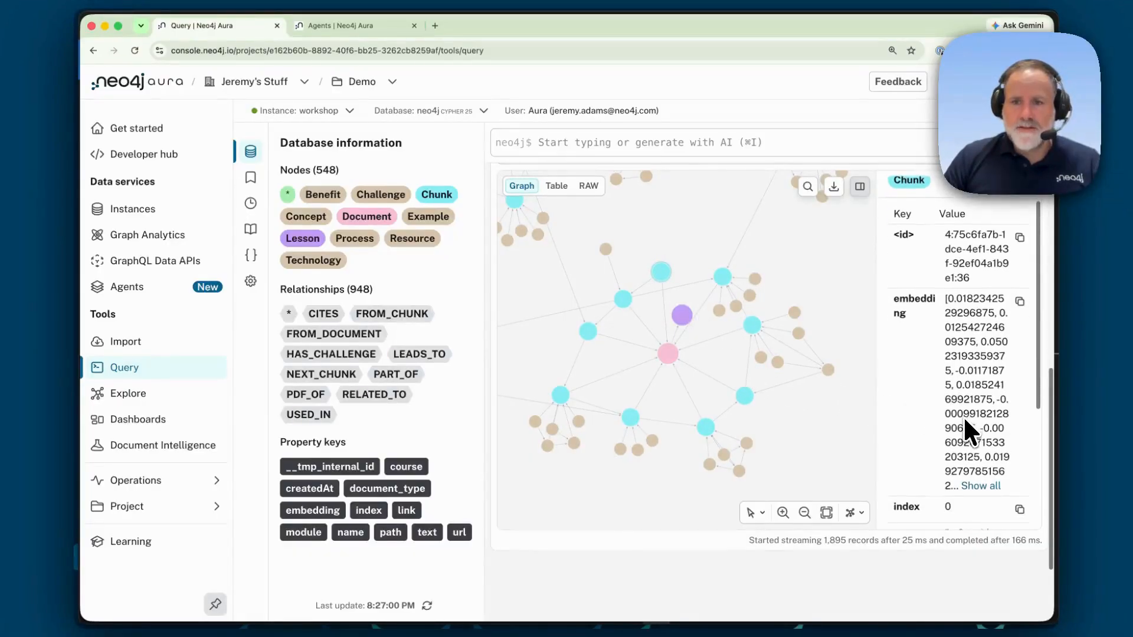
pyautogui.scroll(-3, 962, 416)
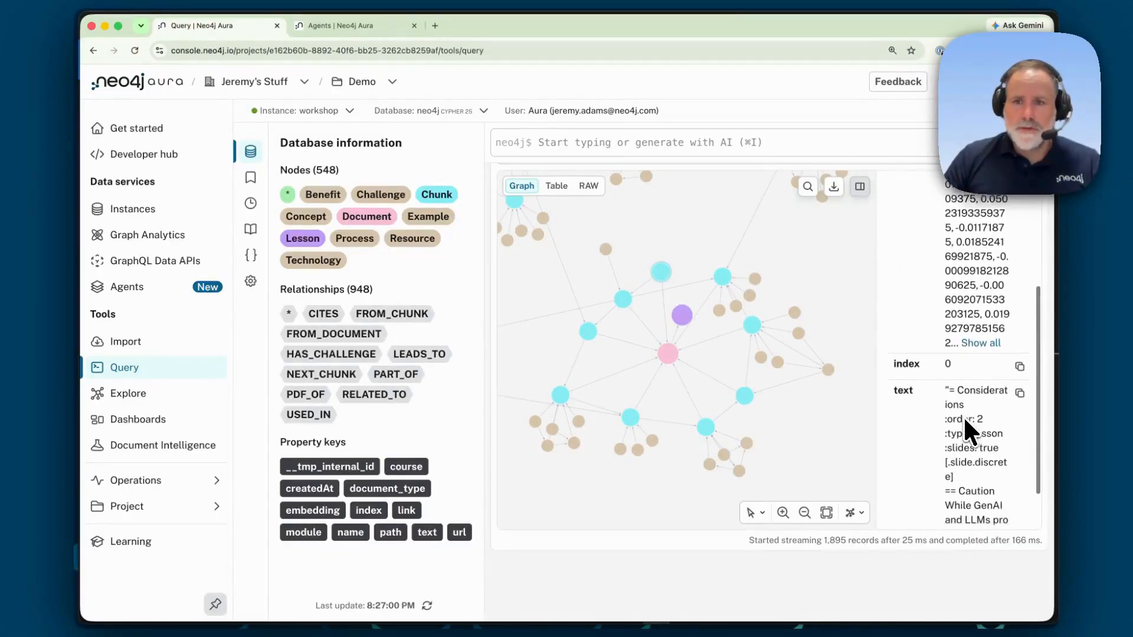
pyautogui.scroll(-1, 963, 415)
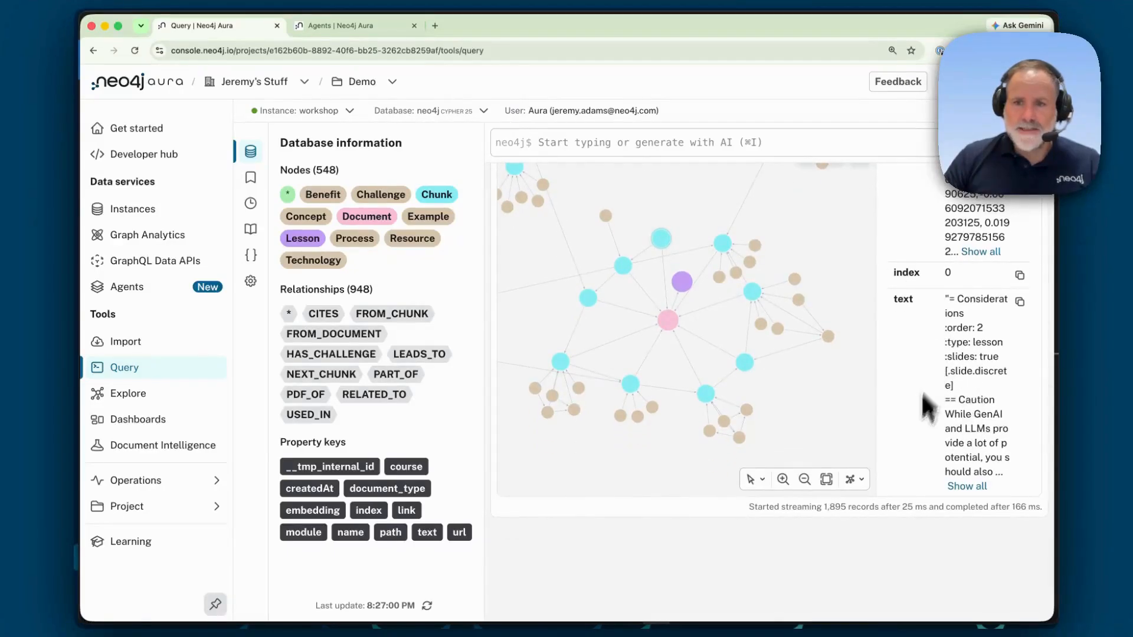
pyautogui.scroll(5, 976, 397)
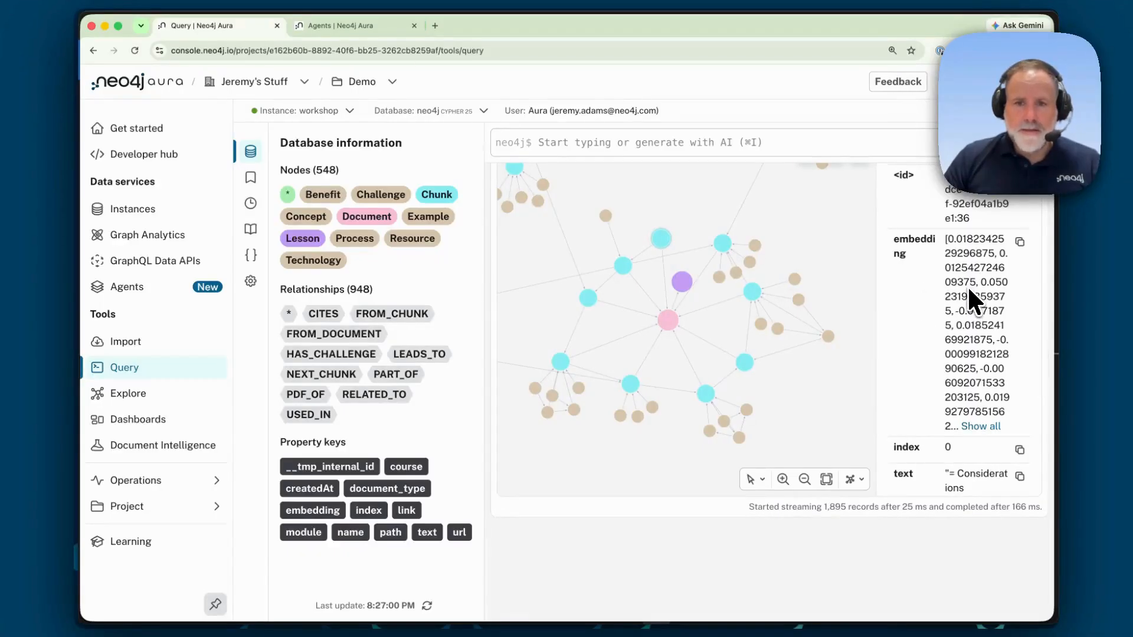
# Step: Inspect the neighbouring Chunk nodes and a linked Concept node around the document
pyautogui.moveTo(968, 288)
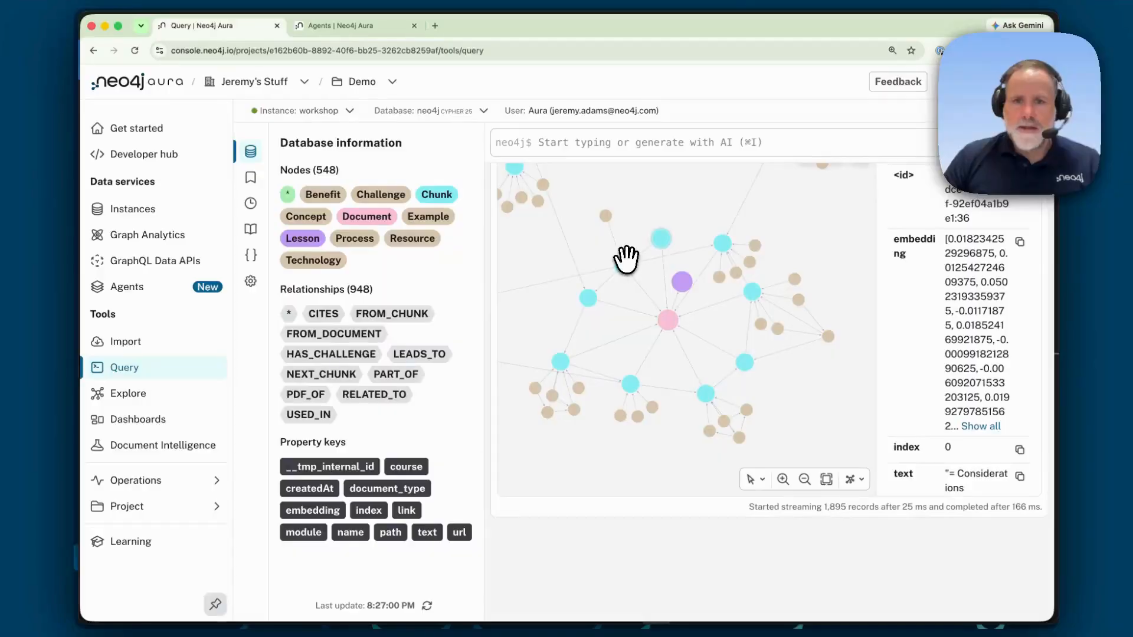
pyautogui.click(622, 262)
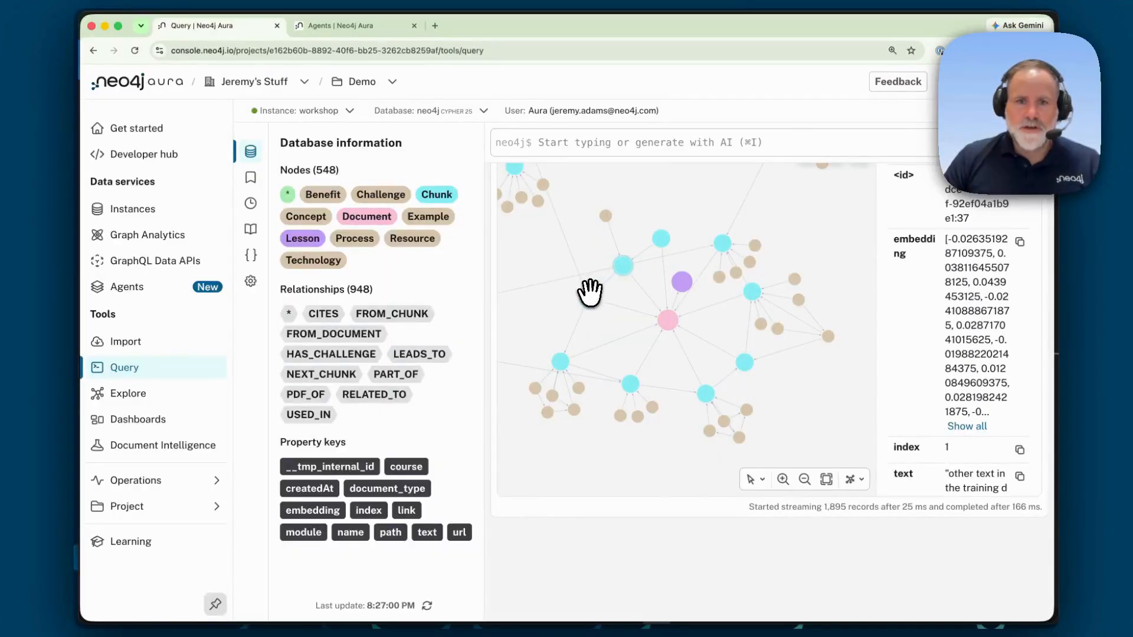
pyautogui.click(588, 295)
pyautogui.click(561, 357)
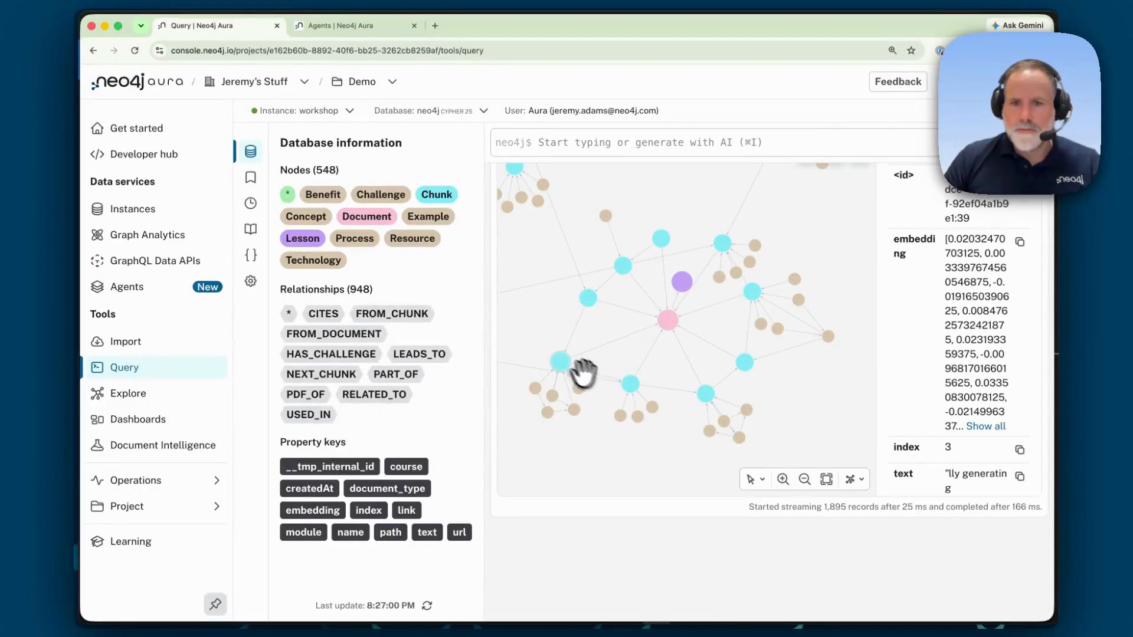
pyautogui.click(627, 384)
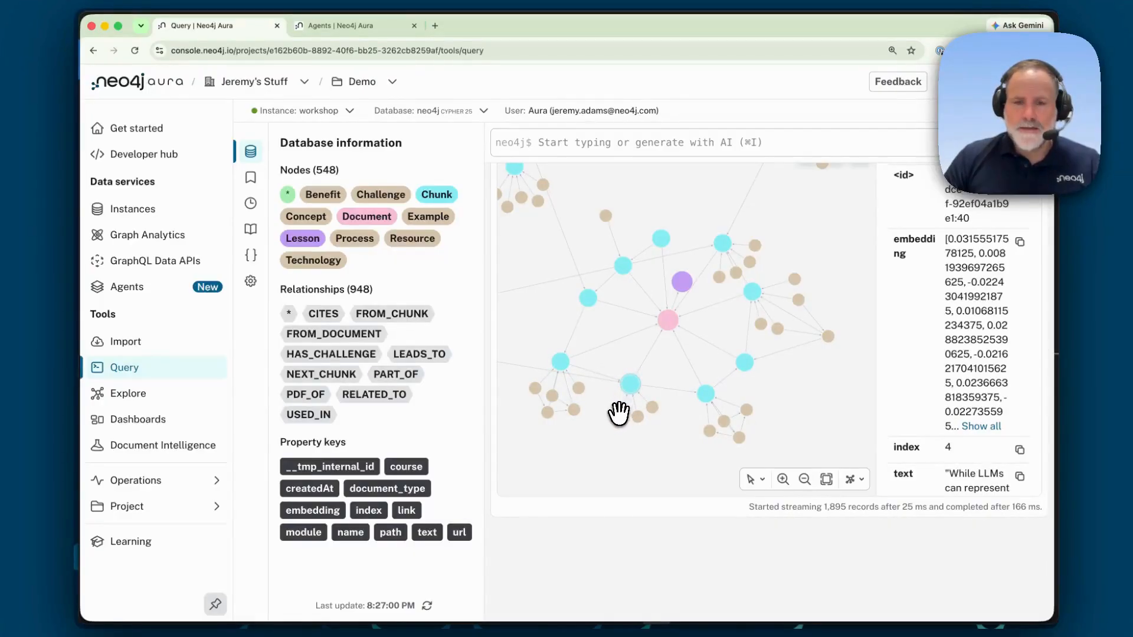
pyautogui.click(619, 411)
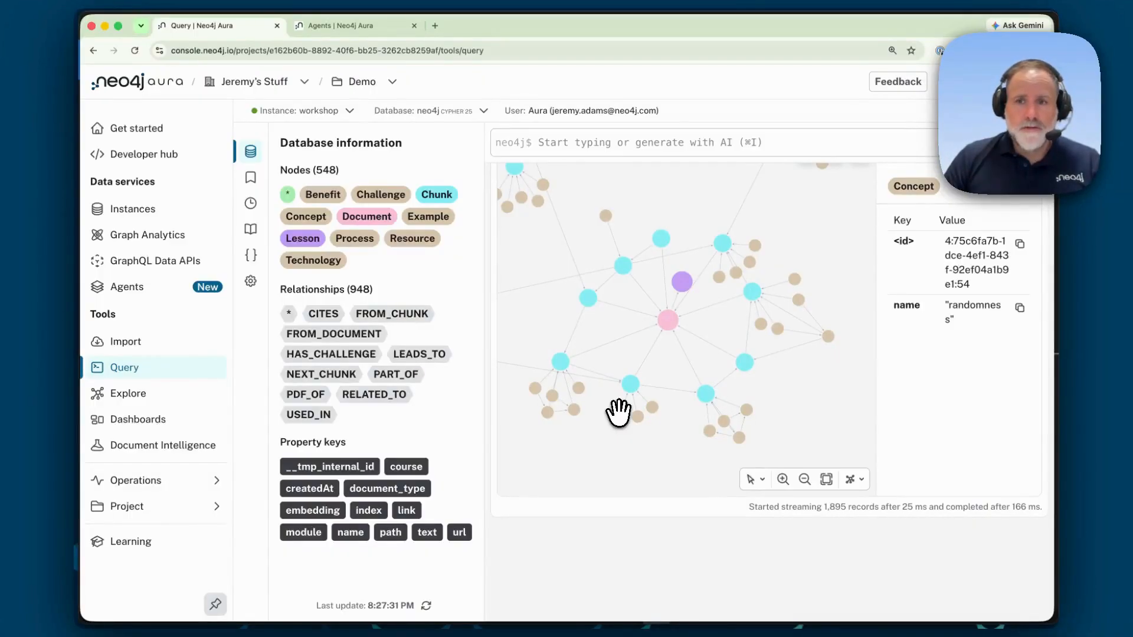
# Step: Switch to the code editor and read through agent_text2cypher.py down to the example queries
pyautogui.press('super+Tab')
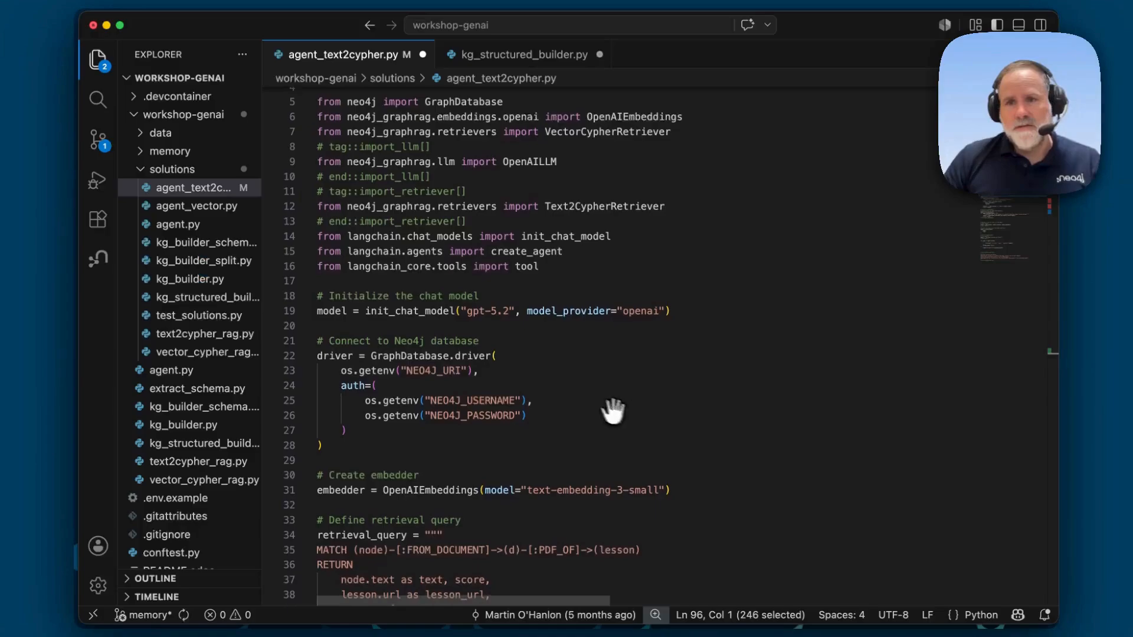
pyautogui.scroll(-1, 565, 397)
pyautogui.scroll(-5, 564, 397)
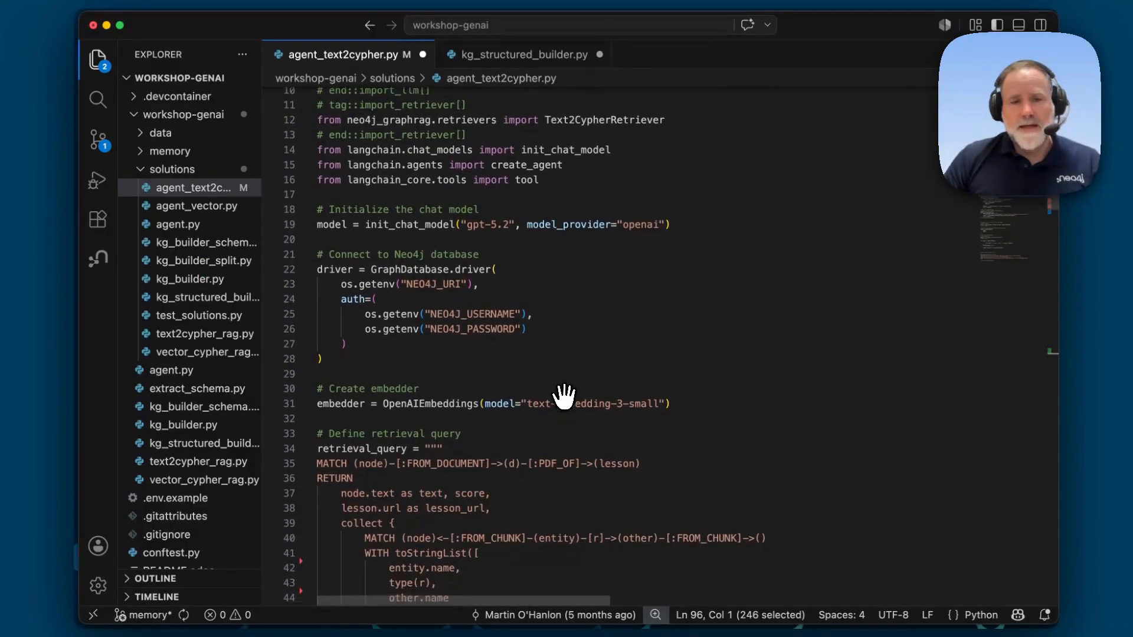
pyautogui.scroll(-9, 564, 397)
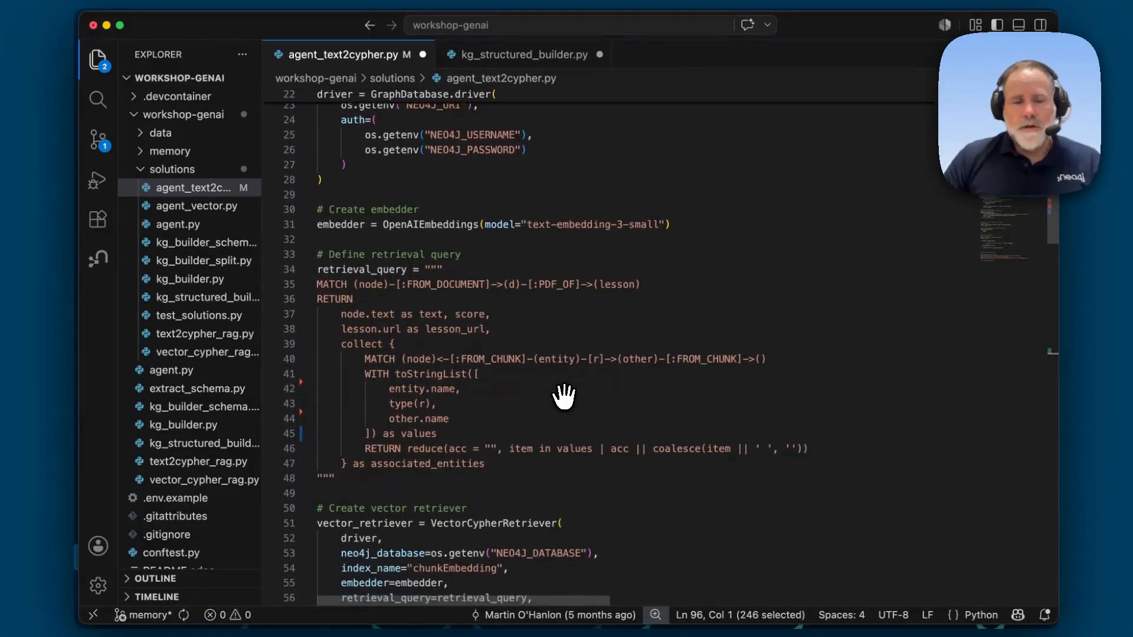
pyautogui.scroll(-11, 564, 397)
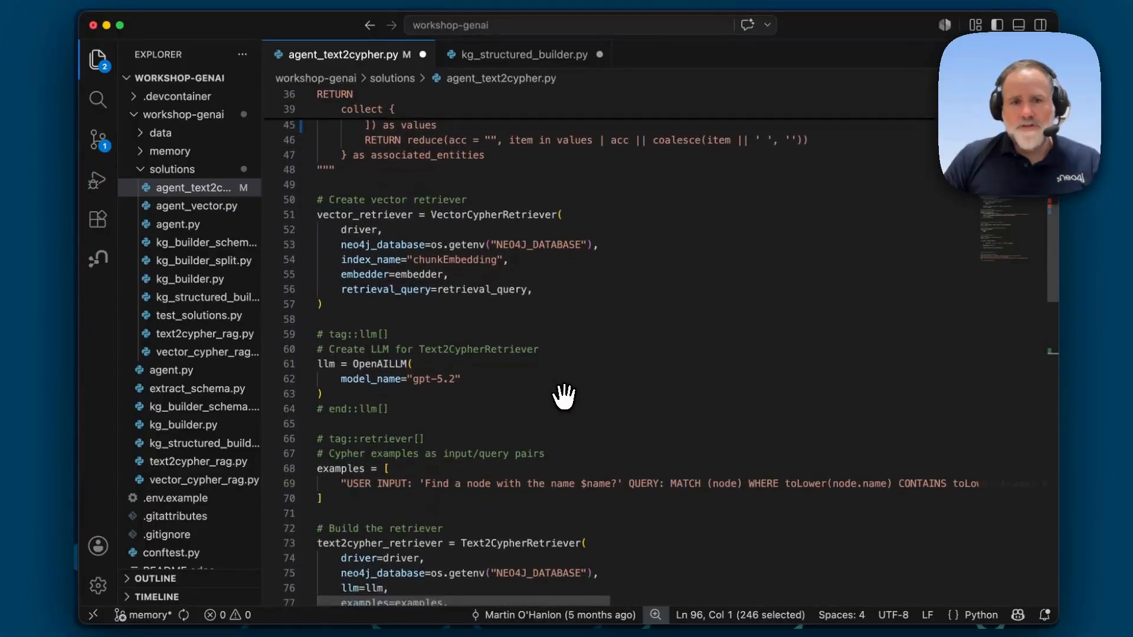
pyautogui.scroll(-16, 564, 397)
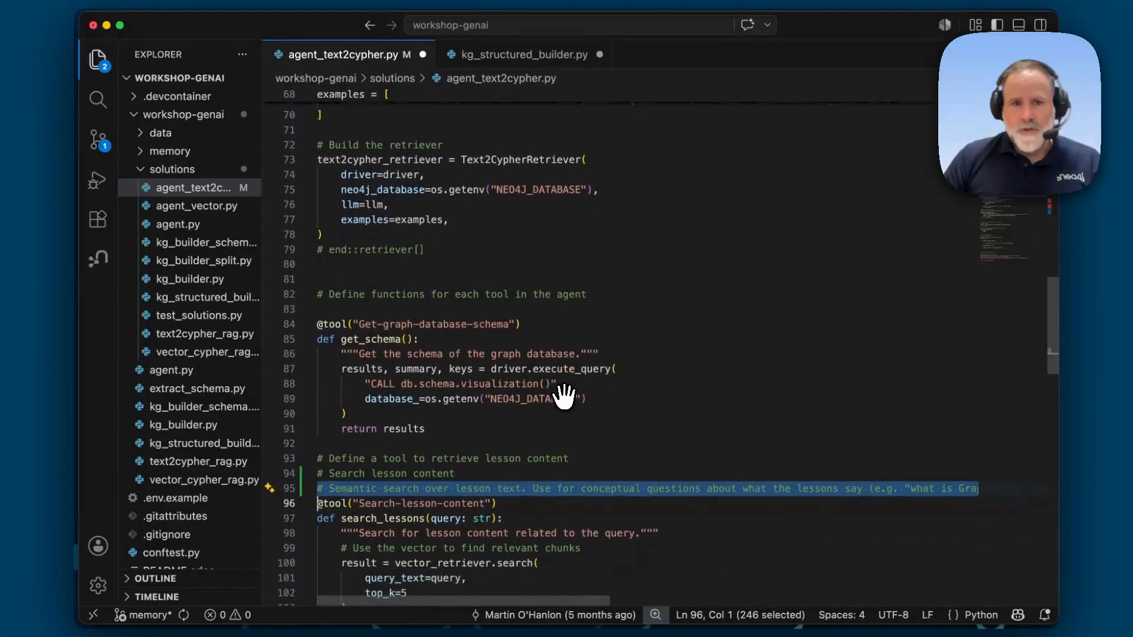
pyautogui.scroll(-7, 564, 397)
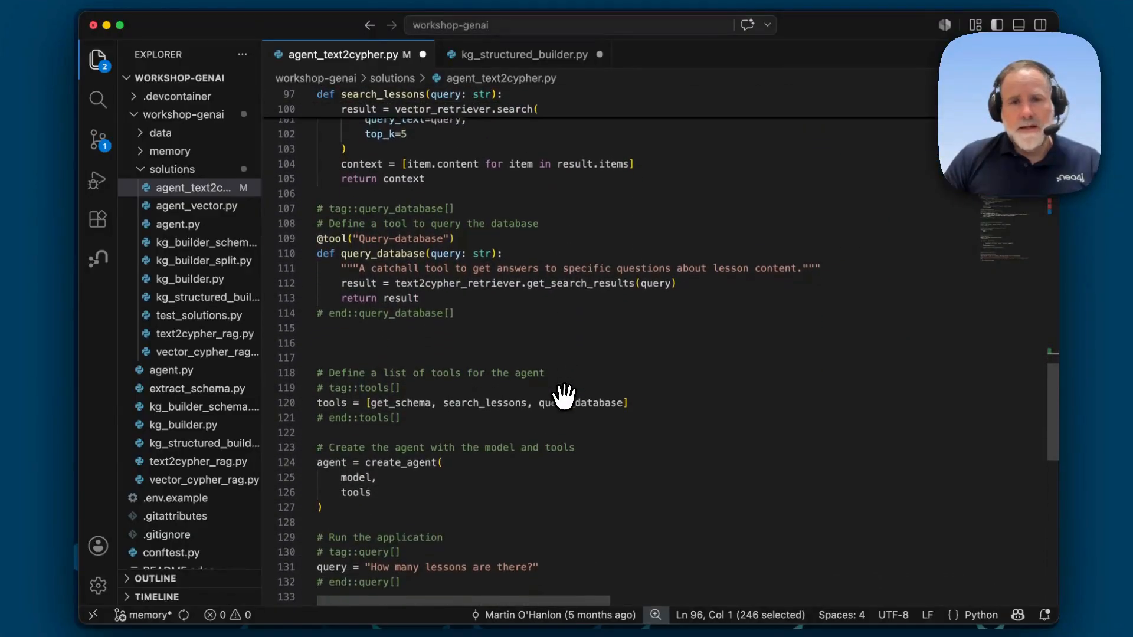
pyautogui.scroll(-5, 564, 397)
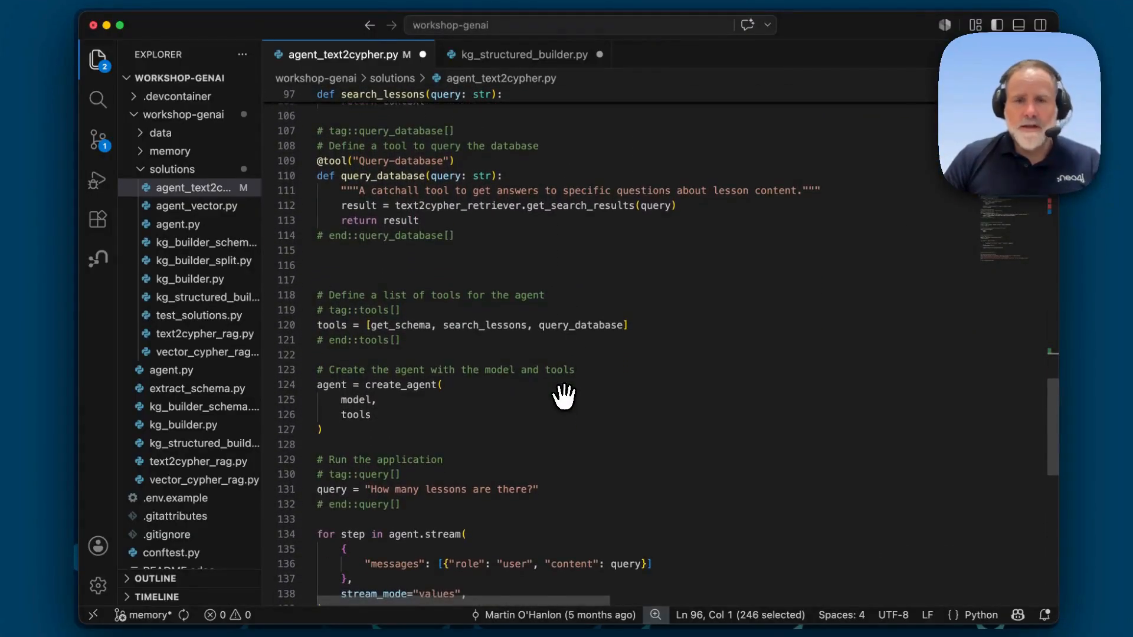
pyautogui.scroll(-6, 564, 397)
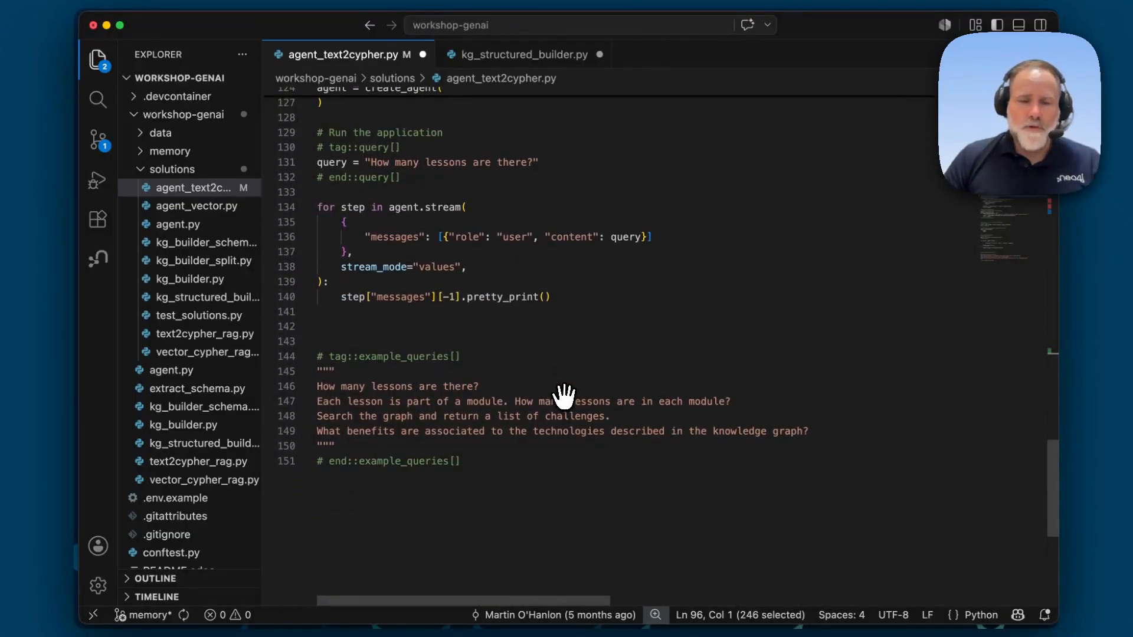
# Step: Return to the top of agent_text2cypher.py and select the chat model initialization line
pyautogui.scroll(8, 564, 397)
pyautogui.scroll(10, 564, 397)
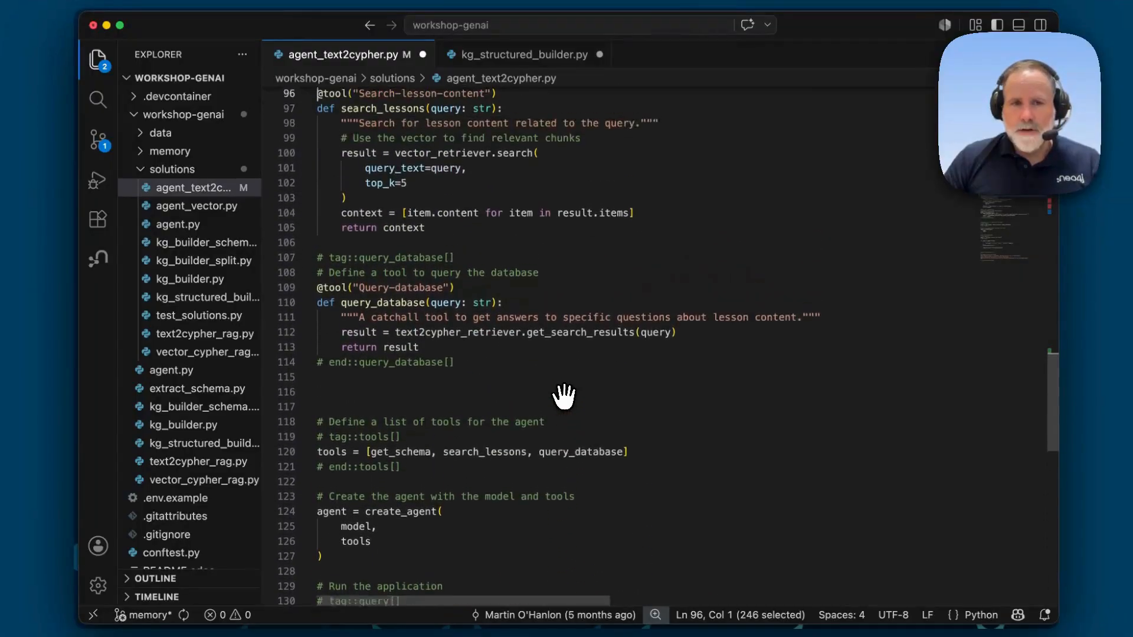
pyautogui.scroll(20, 564, 398)
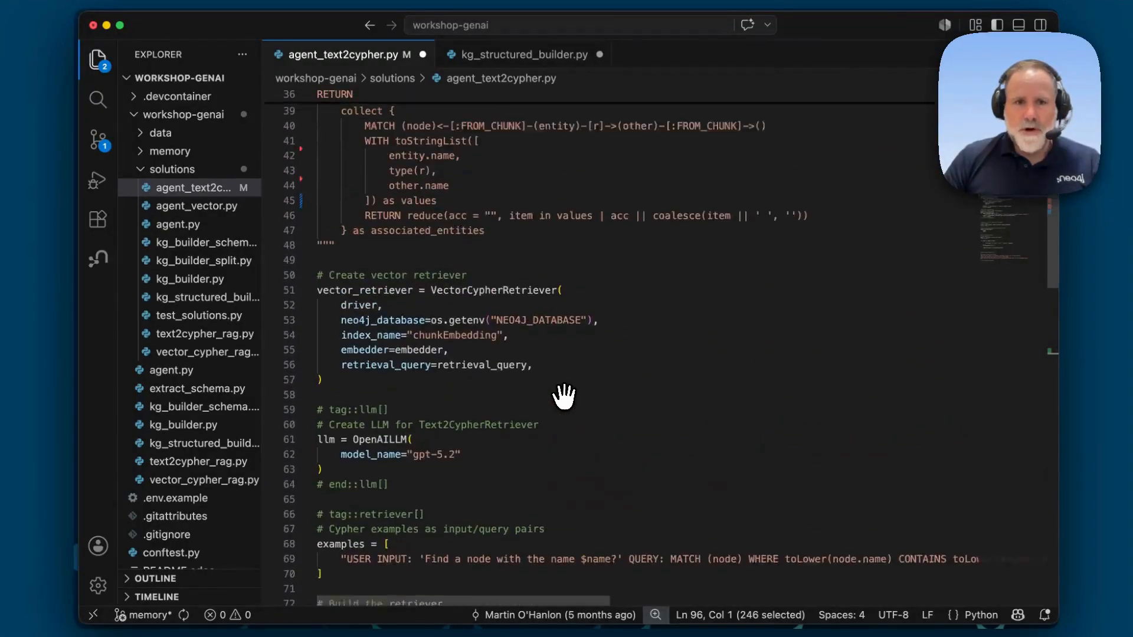
pyautogui.scroll(5, 564, 397)
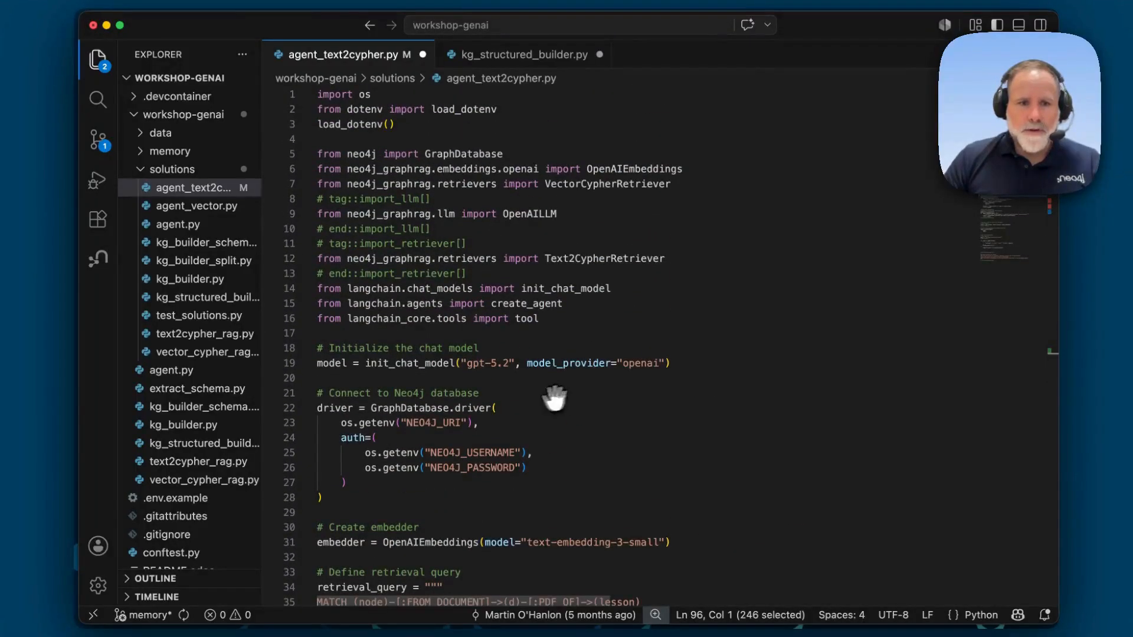
pyautogui.click(290, 364)
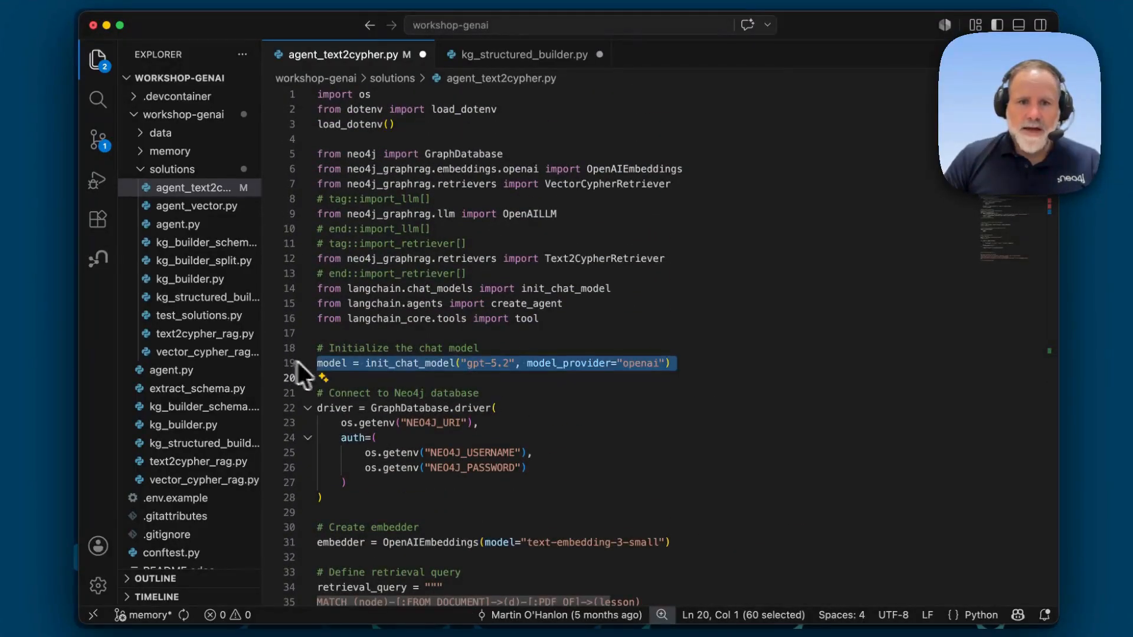
# Step: Review the retrieval query, vector retriever and tool definitions in agent_text2cypher.py
pyautogui.scroll(-20, 447, 375)
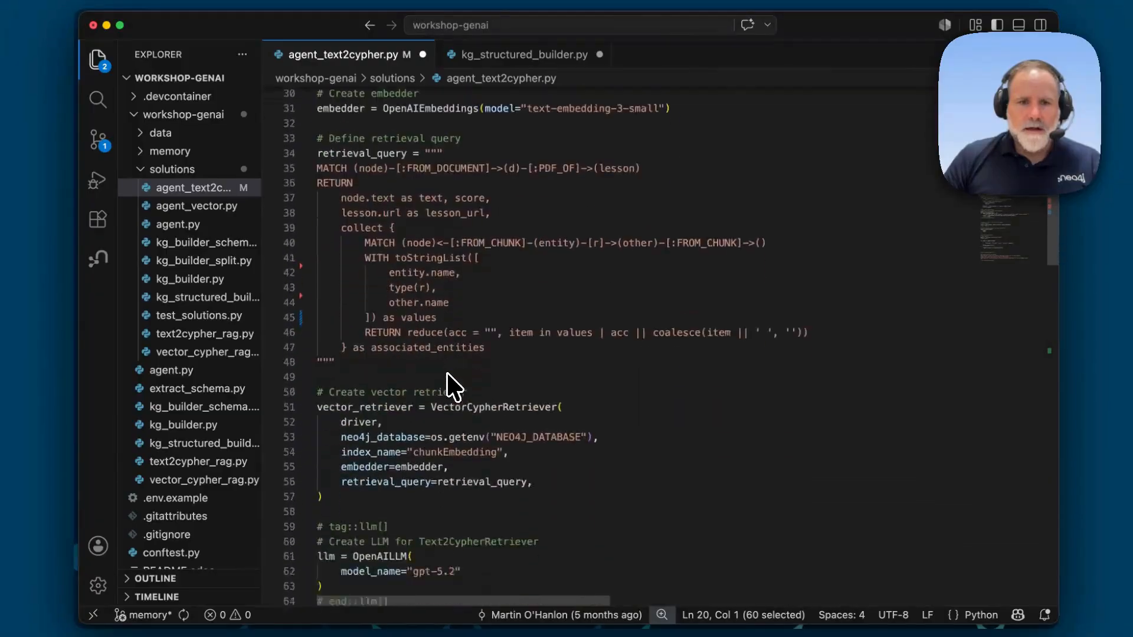
pyautogui.scroll(-9, 449, 386)
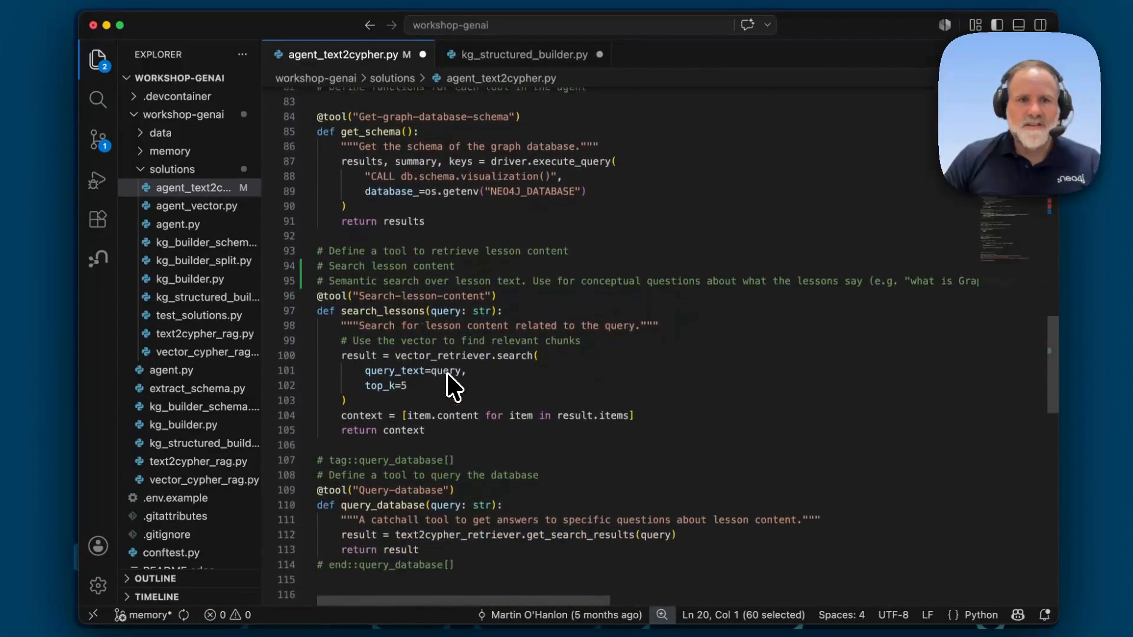
pyautogui.scroll(-1, 452, 387)
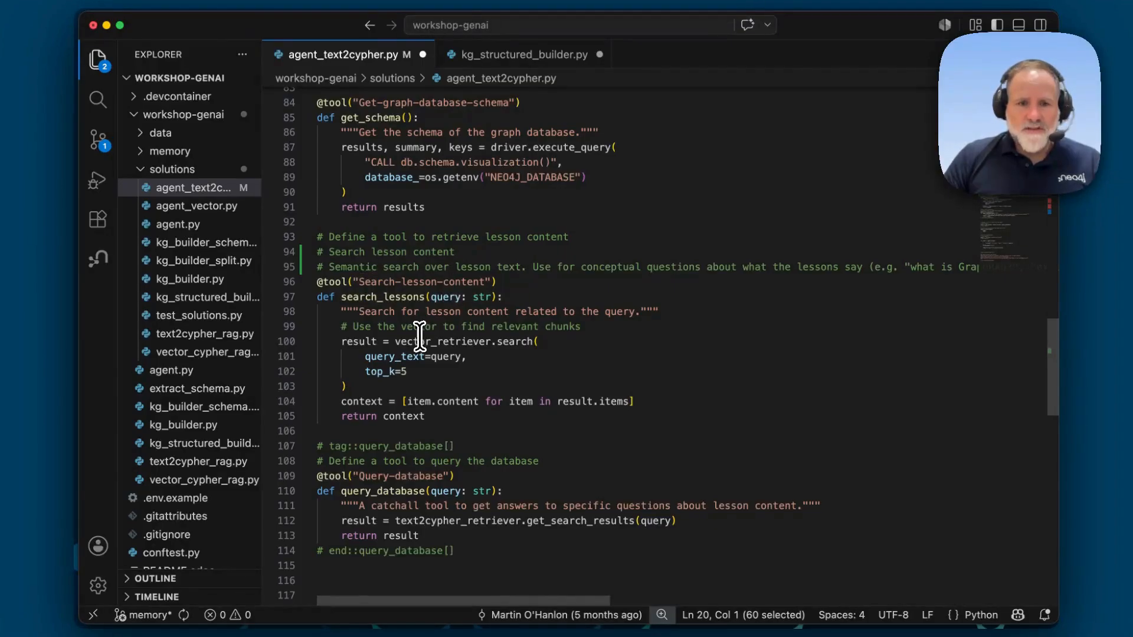
pyautogui.scroll(5, 408, 337)
pyautogui.scroll(2, 408, 338)
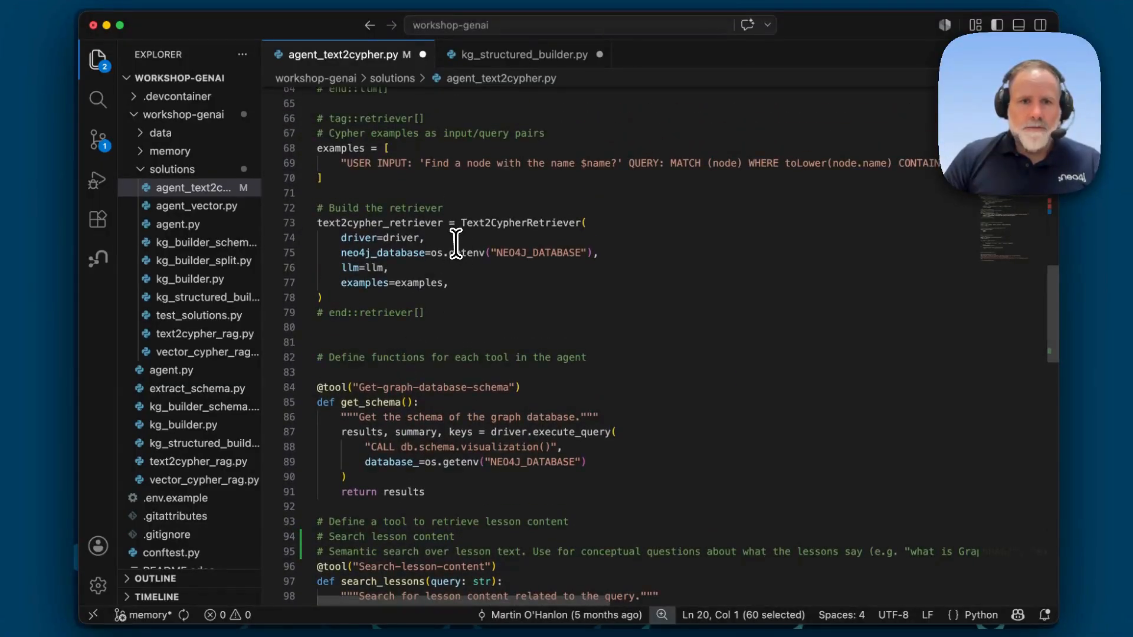
pyautogui.scroll(7, 455, 242)
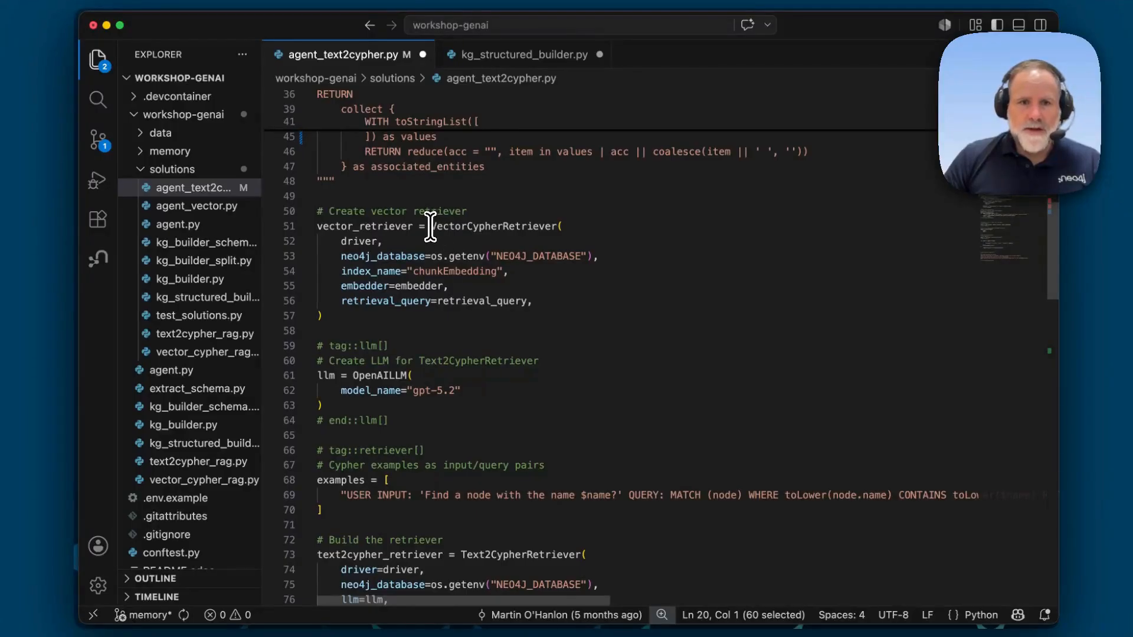
# Step: Highlight the VectorCypherRetriever class and its index_name and retrieval_query arguments
pyautogui.moveTo(430, 226); pyautogui.dragTo(518, 226)
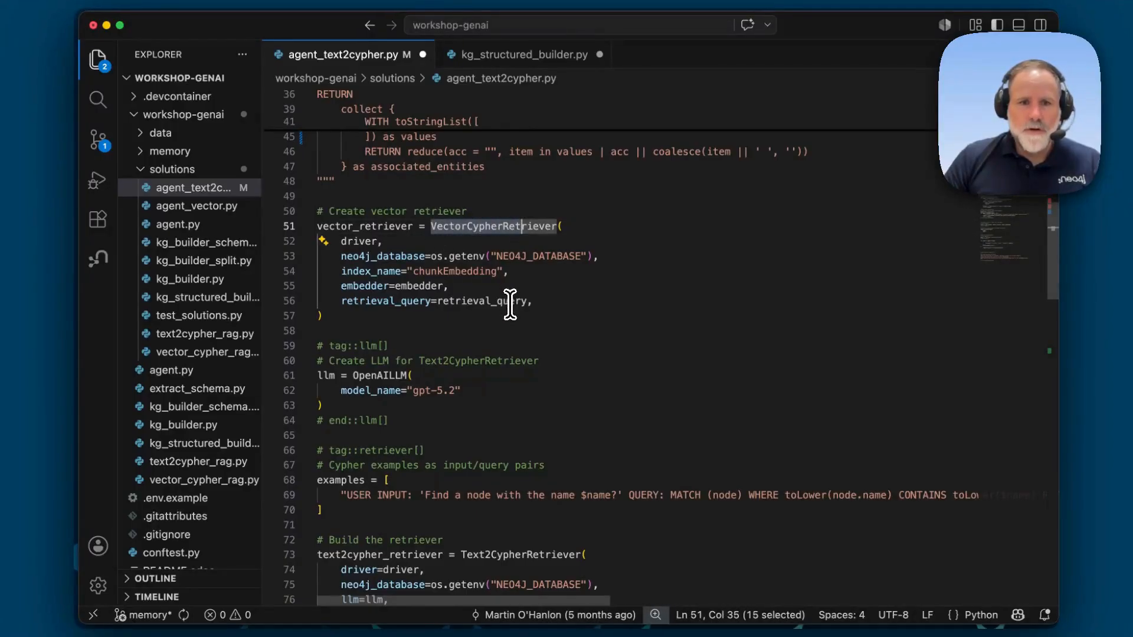
pyautogui.click(438, 272)
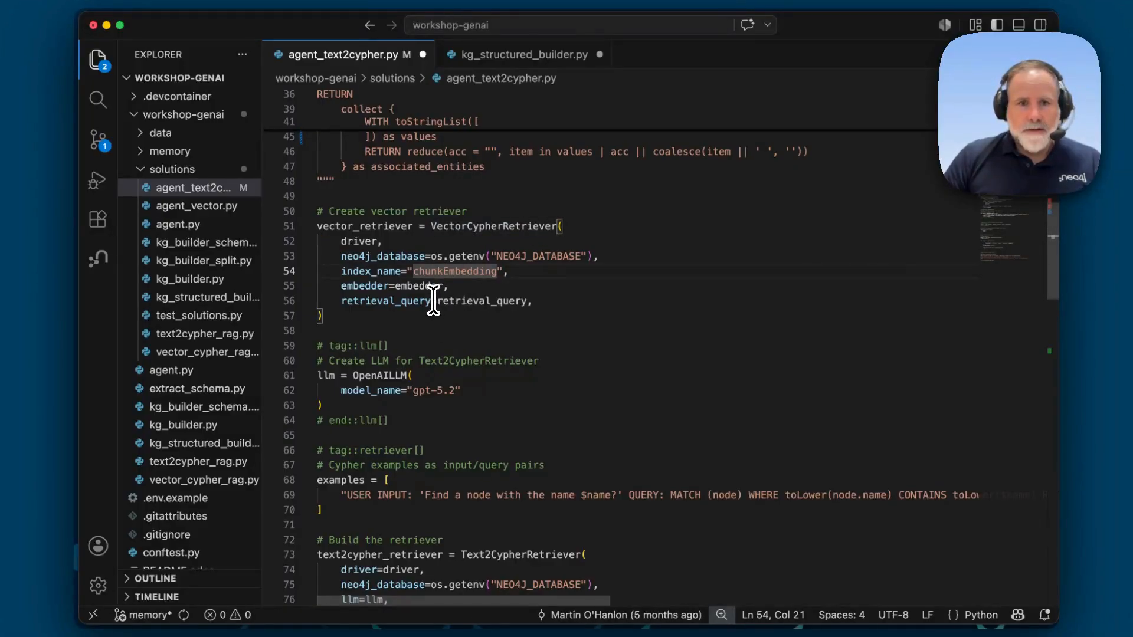
pyautogui.click(458, 302)
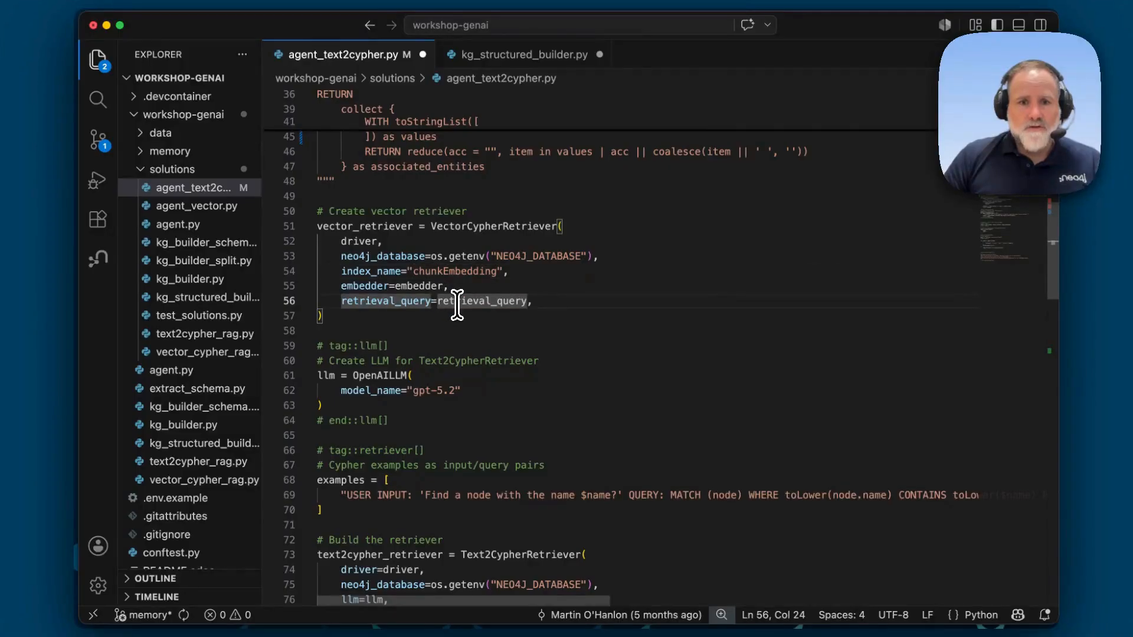
# Step: Copy the Cypher retrieval query body from MATCH through associated_entities and switch to the browser
pyautogui.scroll(5, 457, 302)
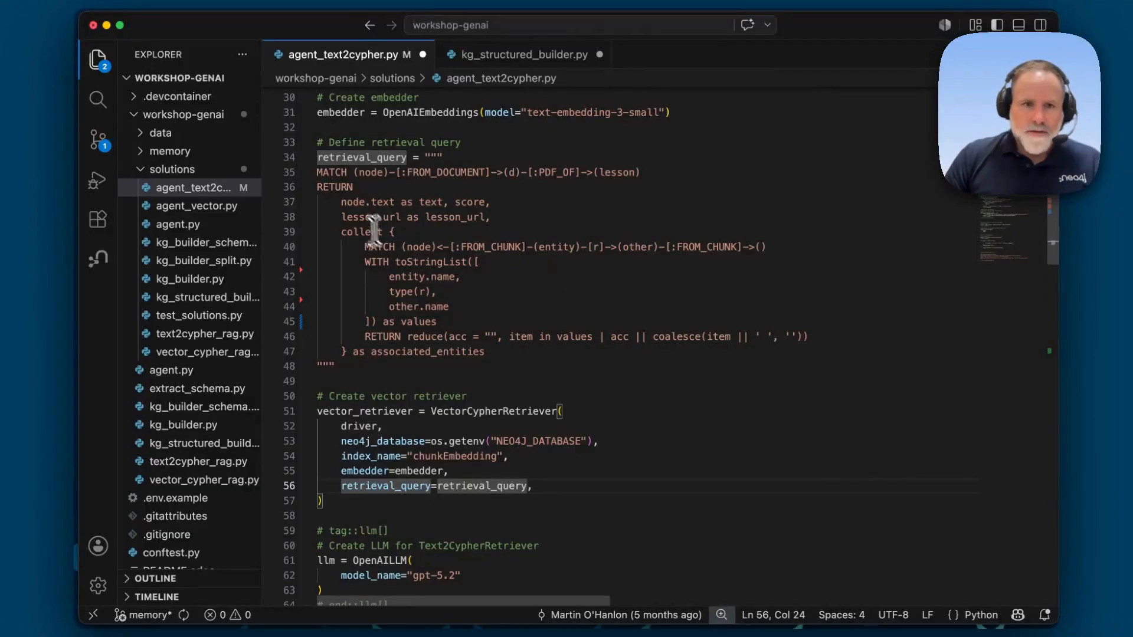
pyautogui.moveTo(317, 172); pyautogui.dragTo(502, 348)
pyautogui.press('super+c')
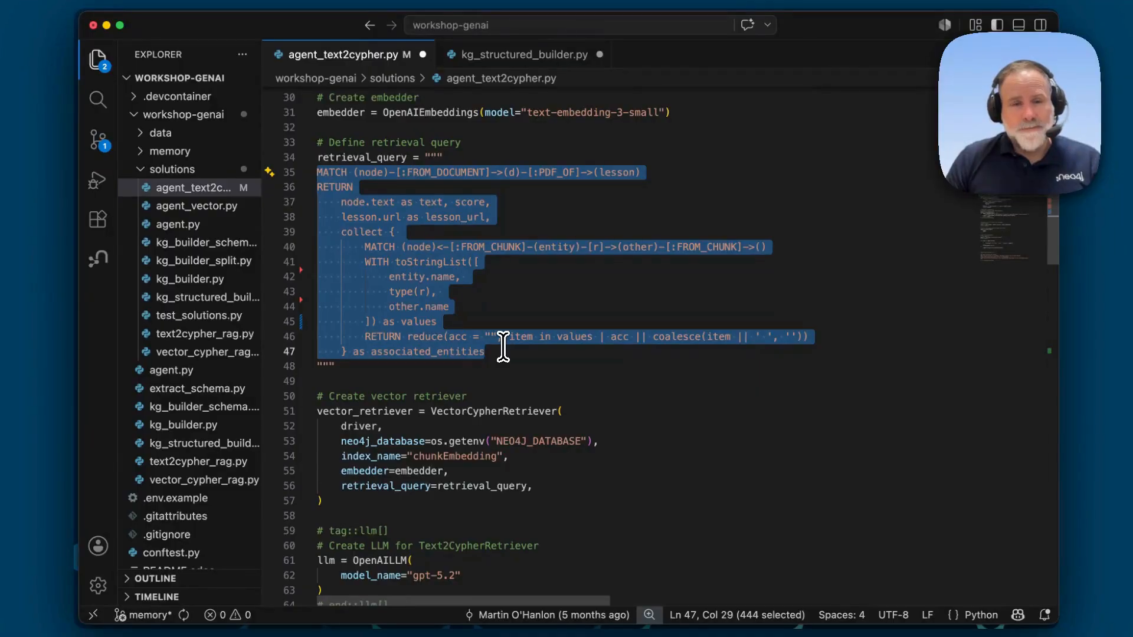
pyautogui.press('super+Tab')
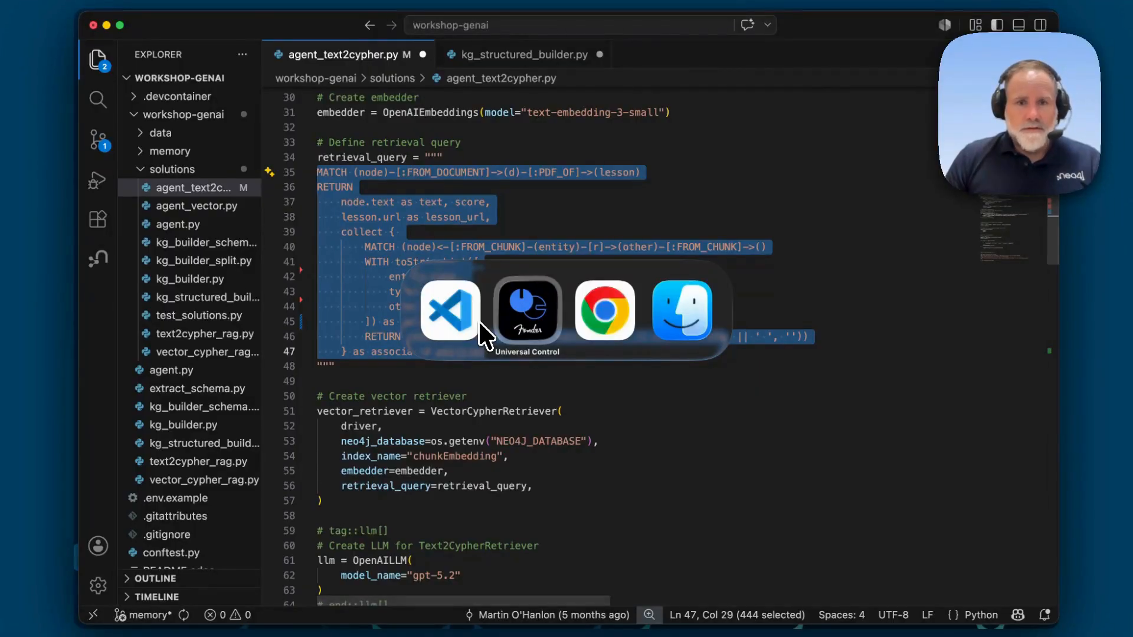
pyautogui.press('super+Tab')
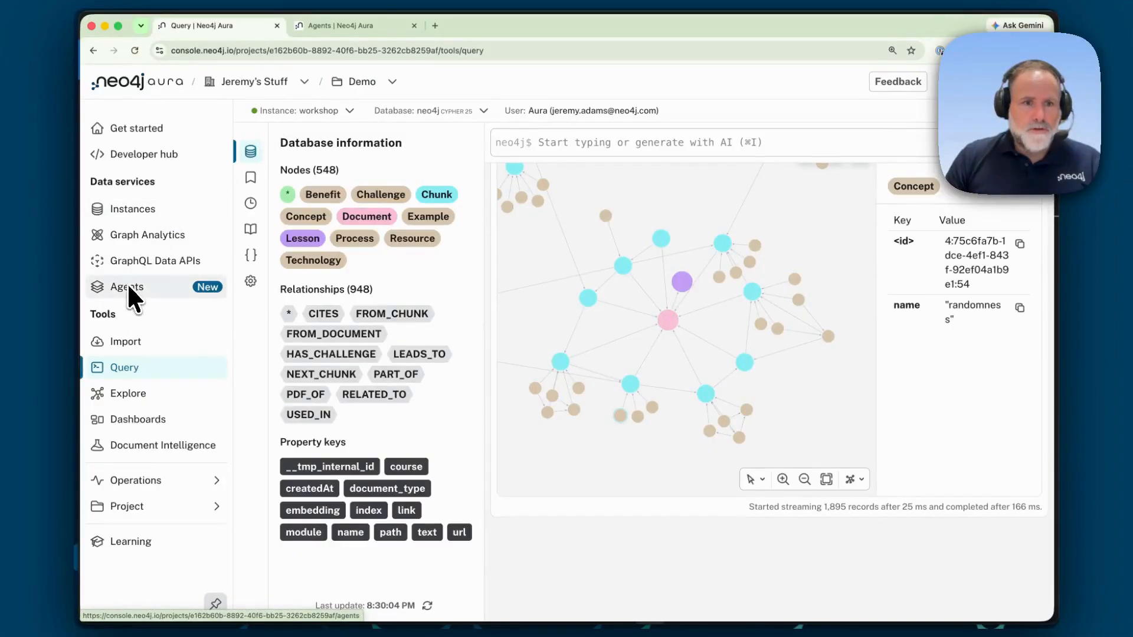
# Step: Open the Agents page and open the GenAI Fundamentals Agent for editing
pyautogui.click(338, 29)
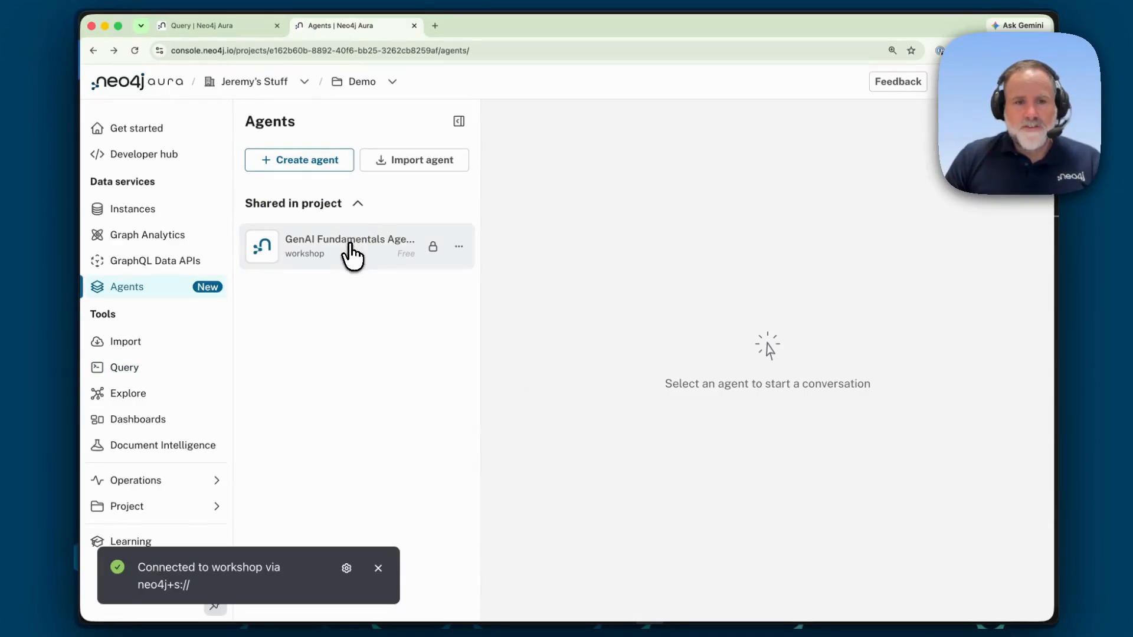
pyautogui.click(352, 254)
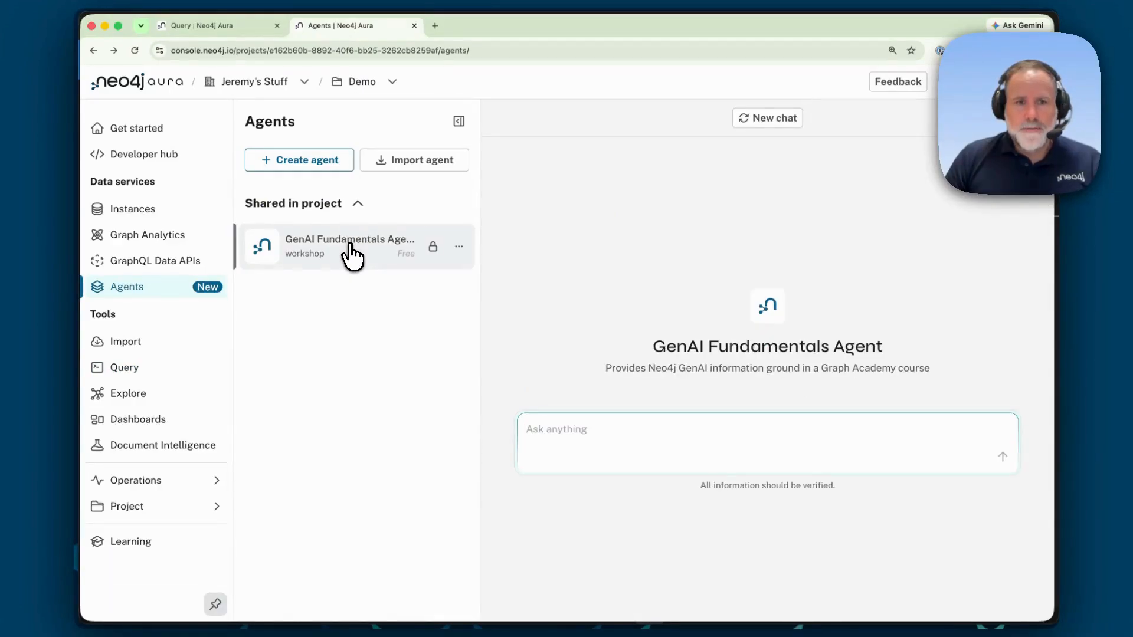
pyautogui.click(459, 247)
pyautogui.click(491, 301)
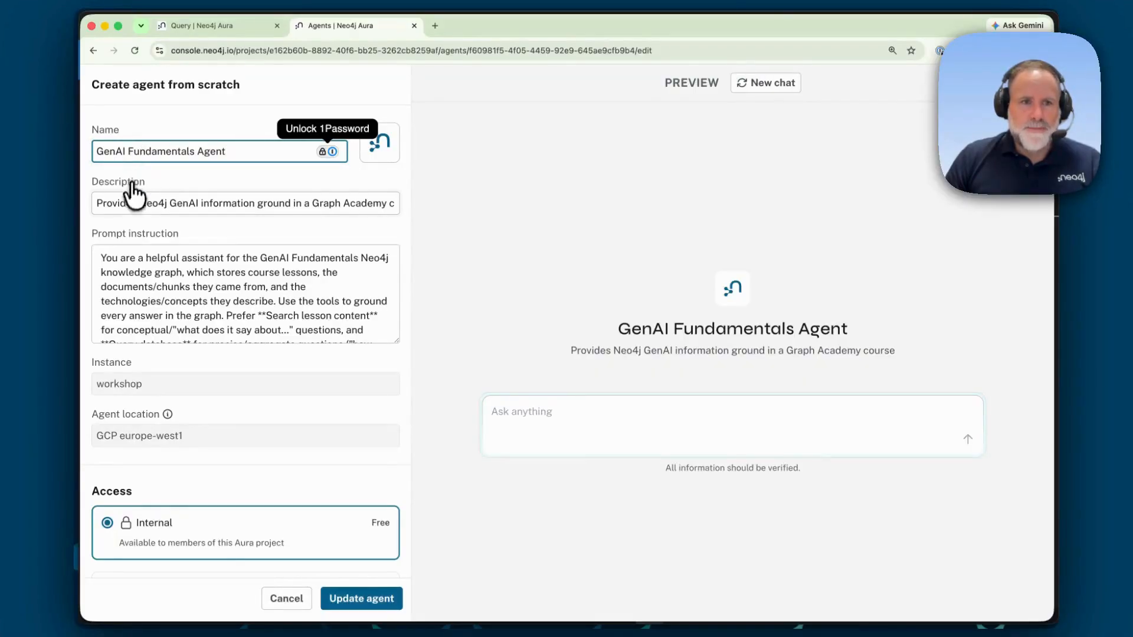
# Step: Add a new Similarity Search tool to the agent's tools
pyautogui.scroll(-2, 138, 289)
pyautogui.scroll(-5, 138, 289)
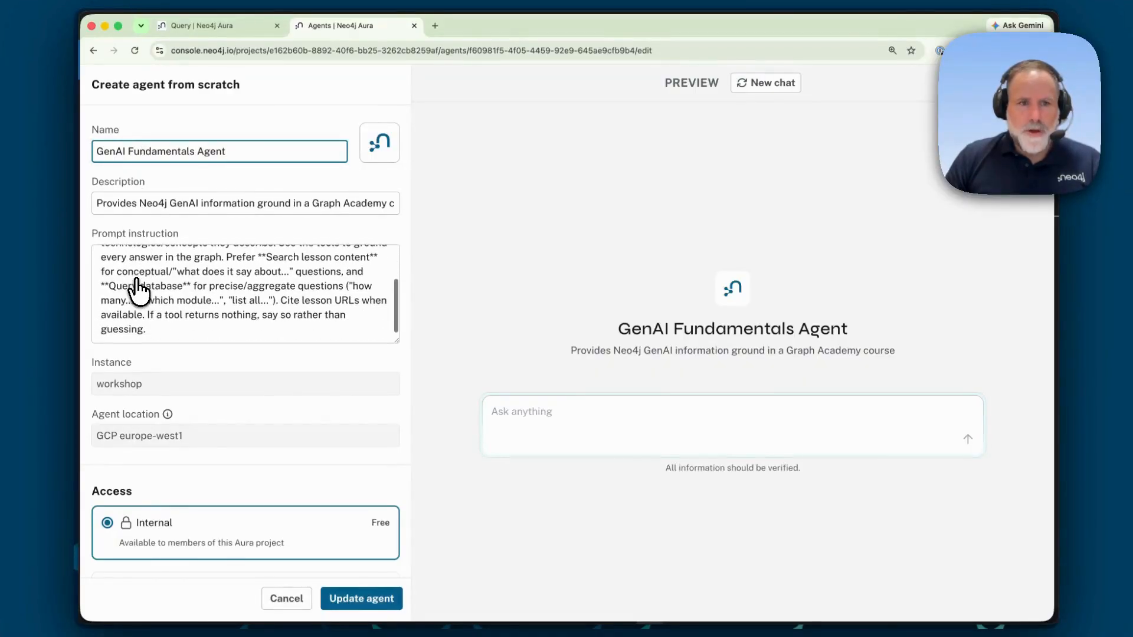
pyautogui.scroll(-1, 137, 284)
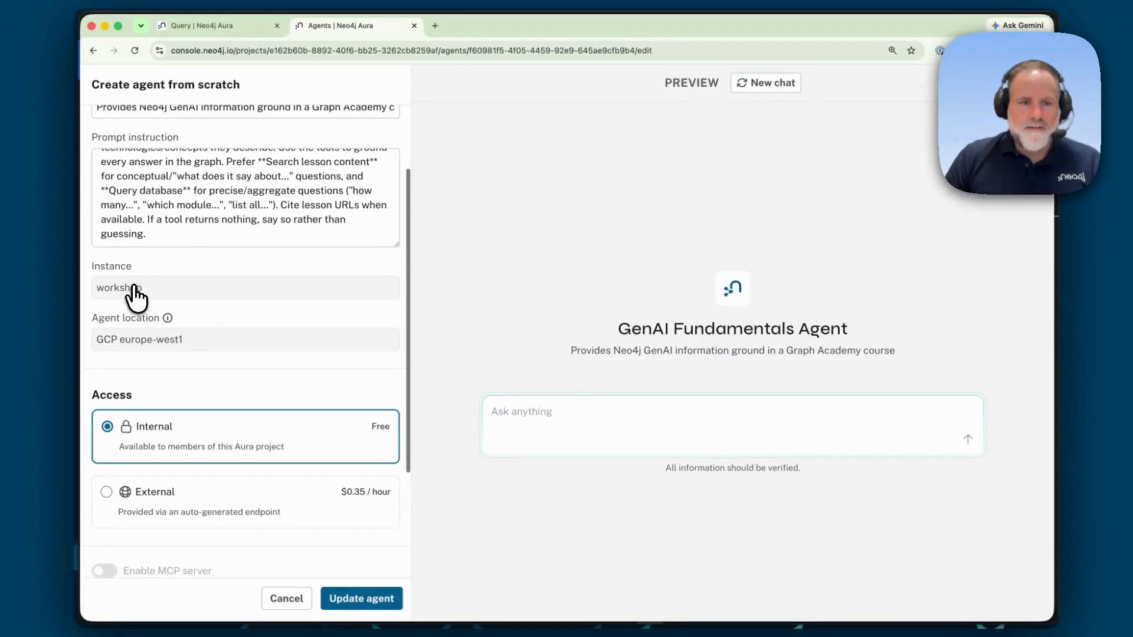
pyautogui.scroll(-1, 150, 305)
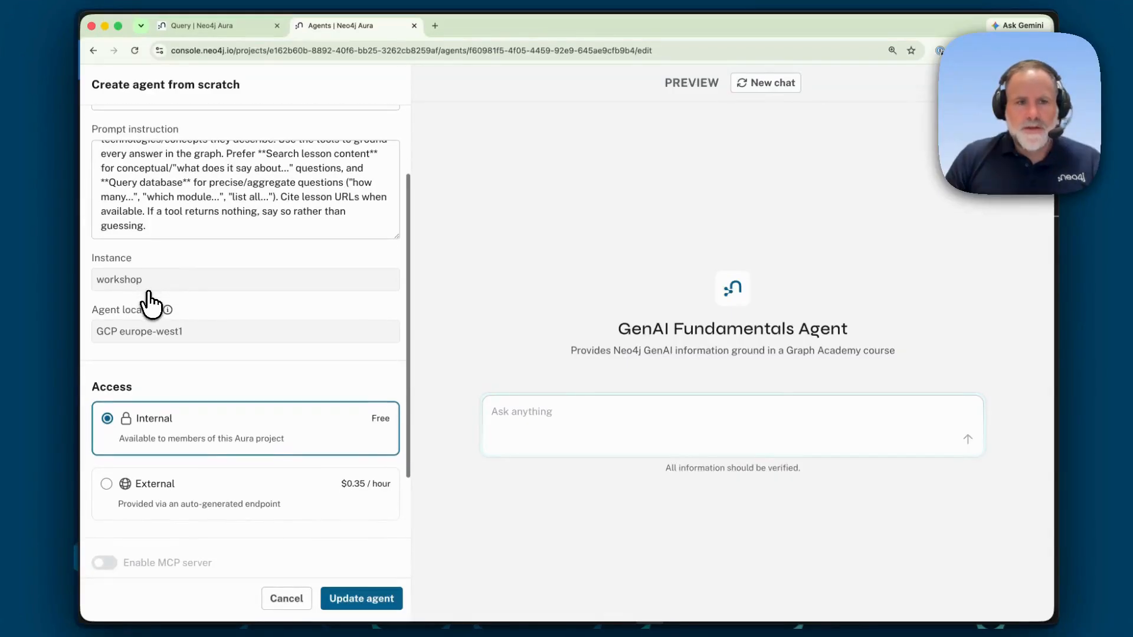
pyautogui.scroll(-5, 150, 305)
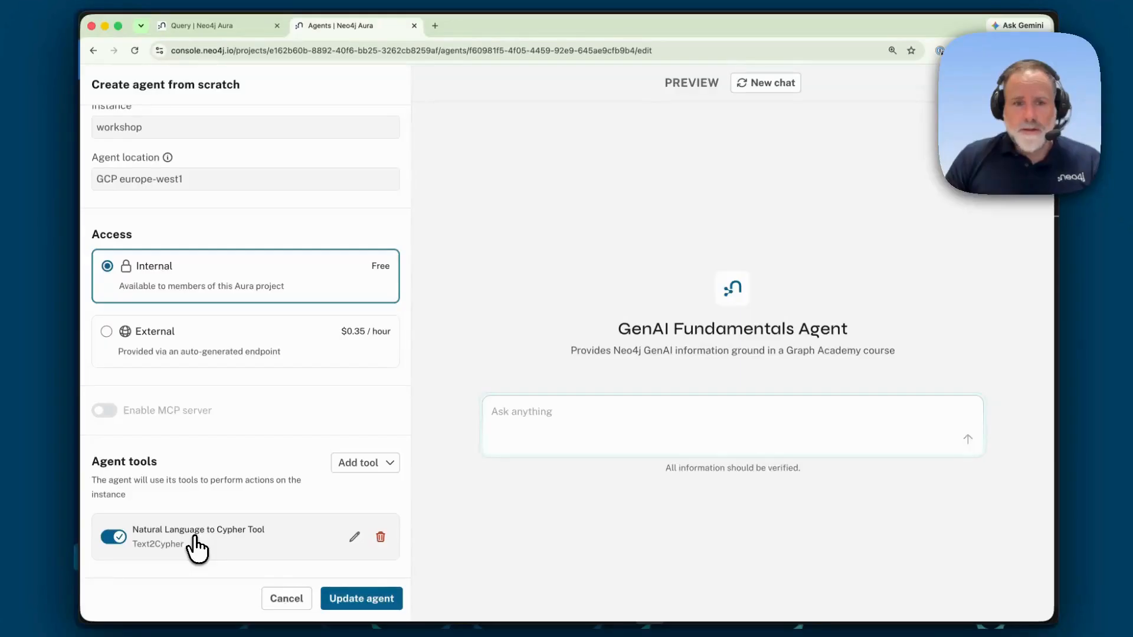
pyautogui.click(345, 465)
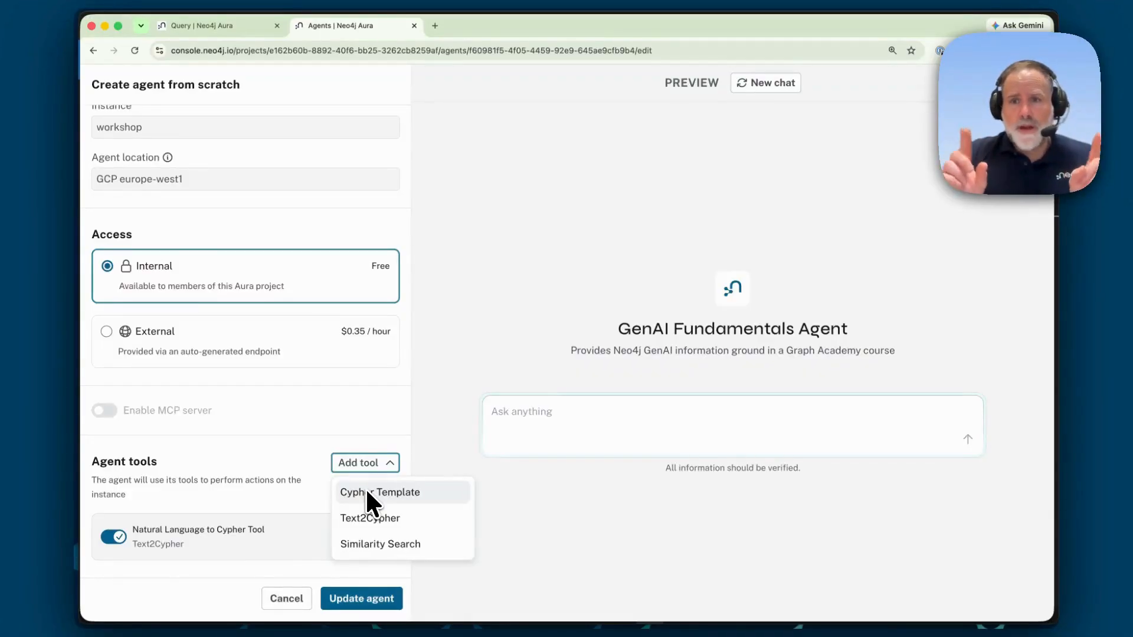
pyautogui.click(374, 551)
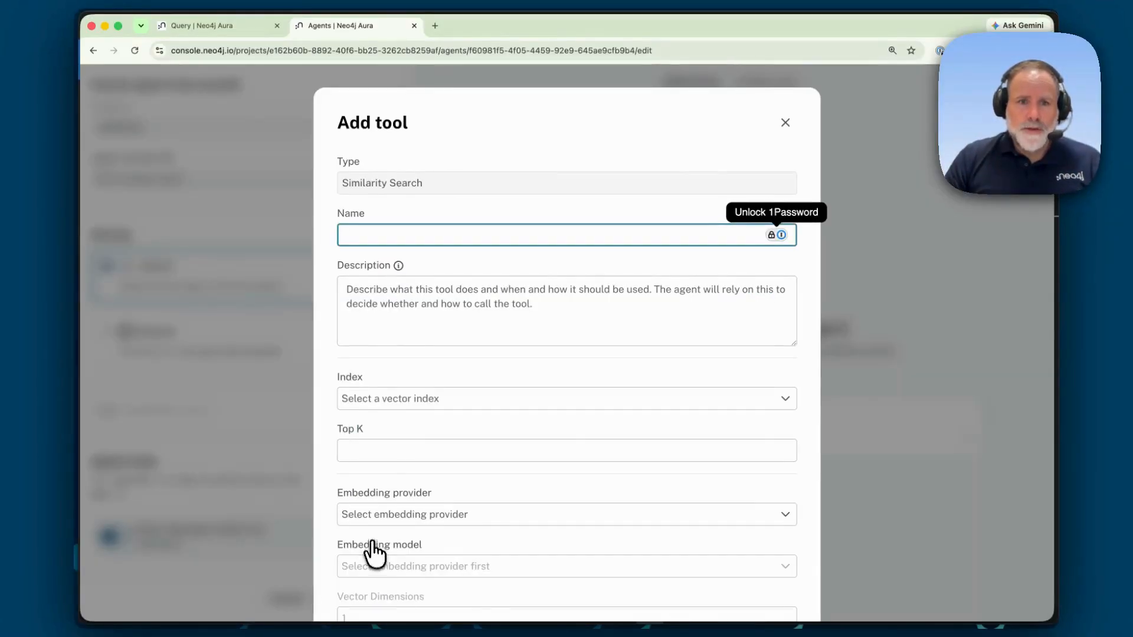
# Step: Enable Return connected graph data and paste the retrieval query as the tool's Cypher graph query
pyautogui.moveTo(398, 269)
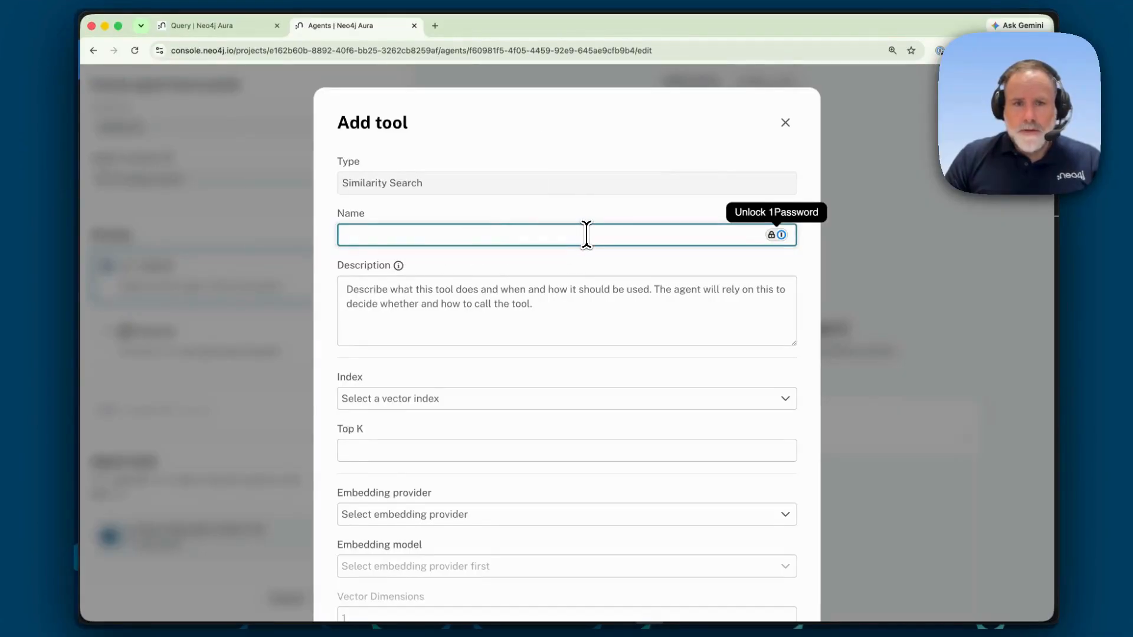
pyautogui.scroll(-5, 541, 268)
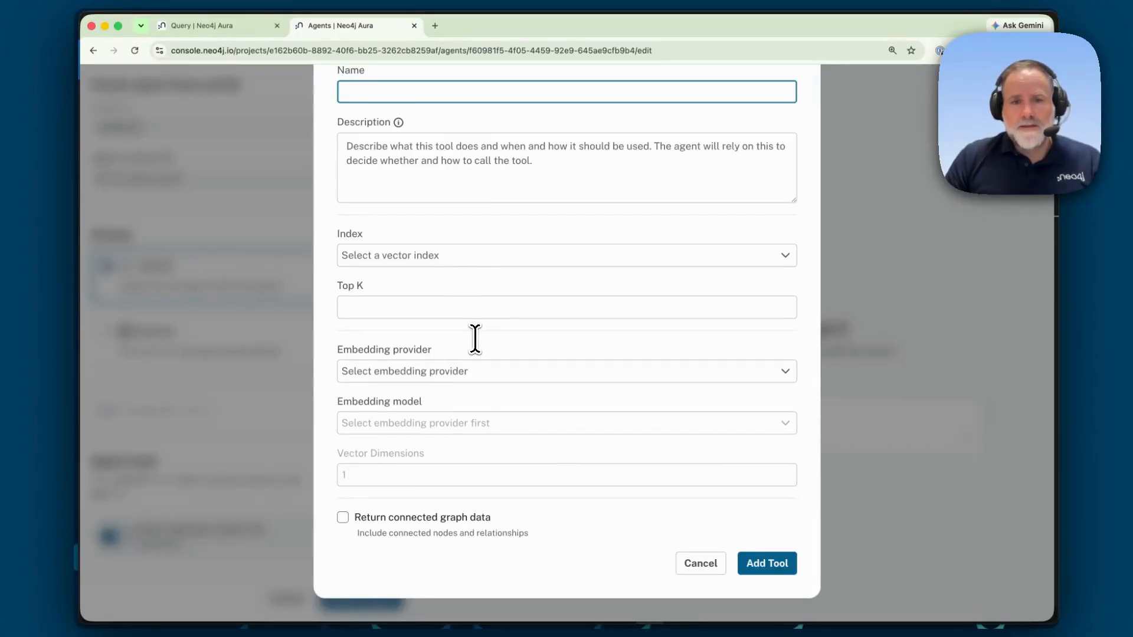
pyautogui.click(343, 517)
pyautogui.scroll(-3, 496, 523)
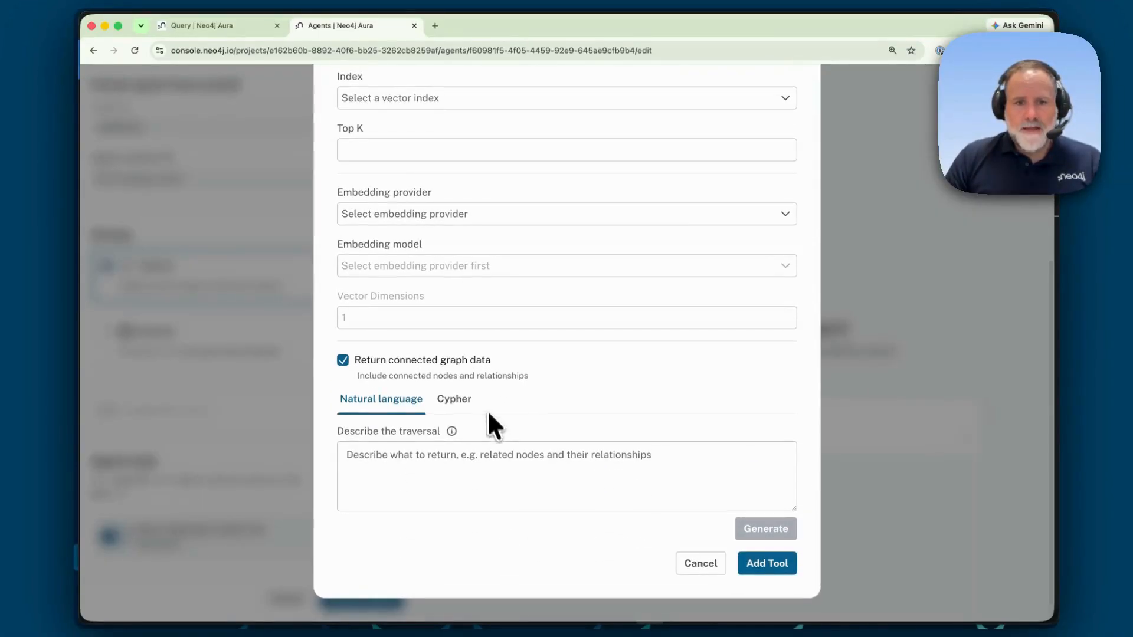
pyautogui.click(458, 406)
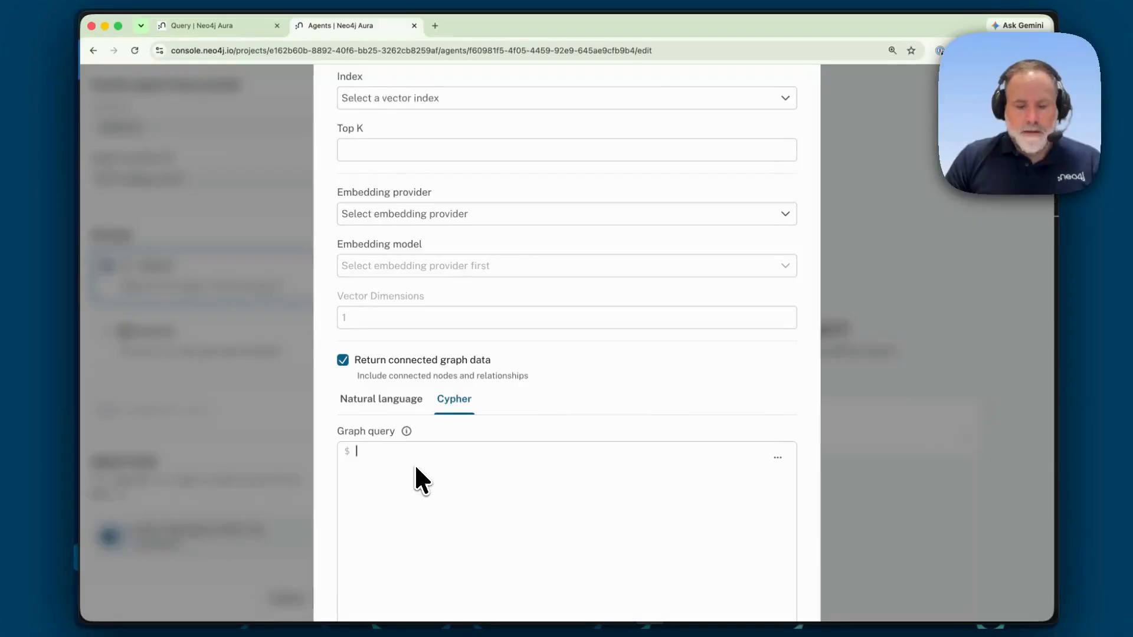
pyautogui.press('super+v')
pyautogui.scroll(1, 420, 489)
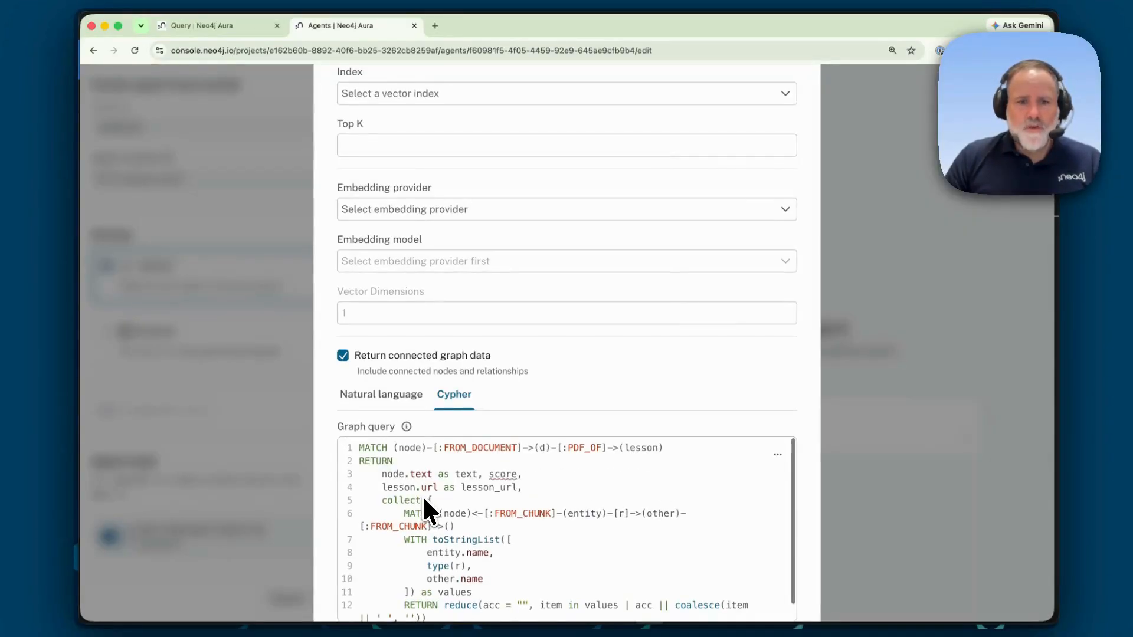
pyautogui.moveTo(407, 428)
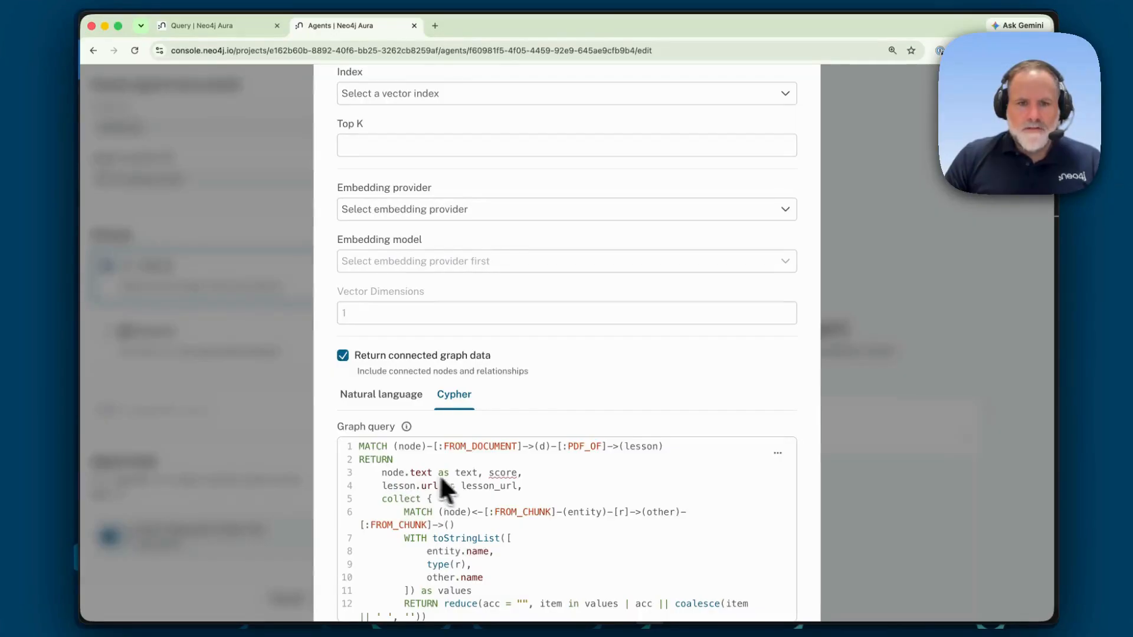
pyautogui.scroll(-3, 507, 484)
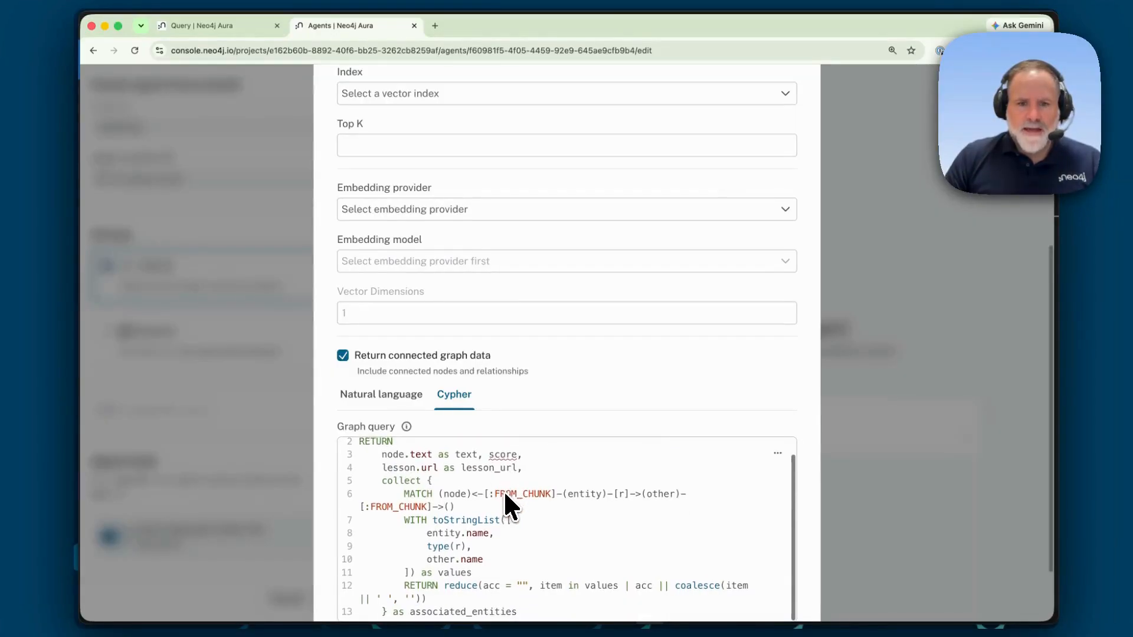
pyautogui.scroll(8, 505, 495)
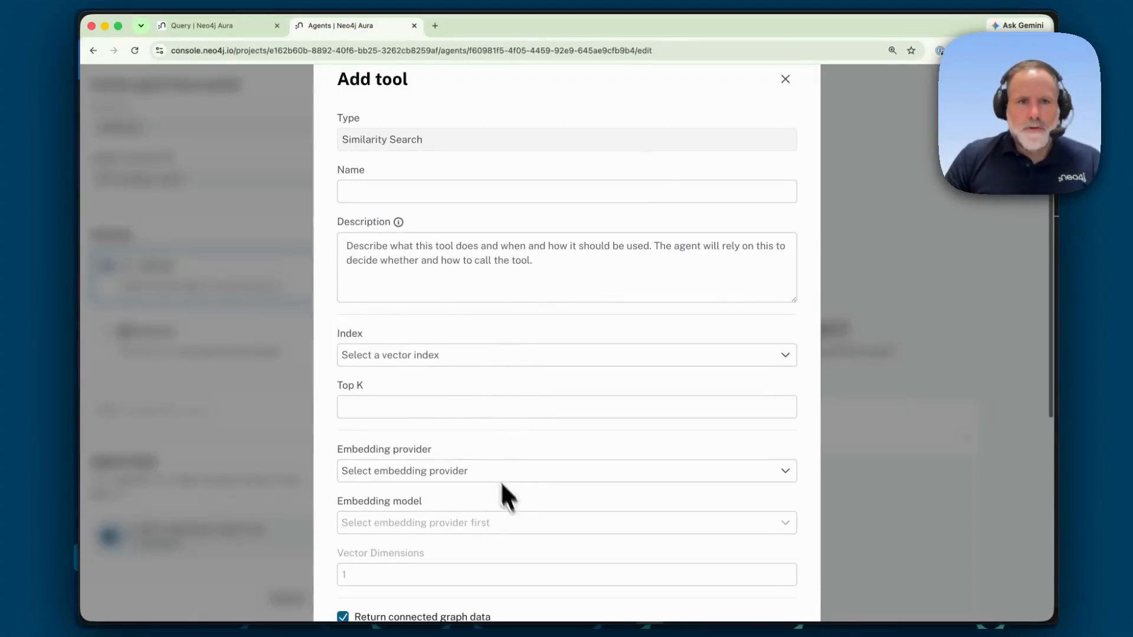
# Step: Copy the 'Search lesson content' comment from the code and paste it as the tool's Name
pyautogui.press('super+Tab')
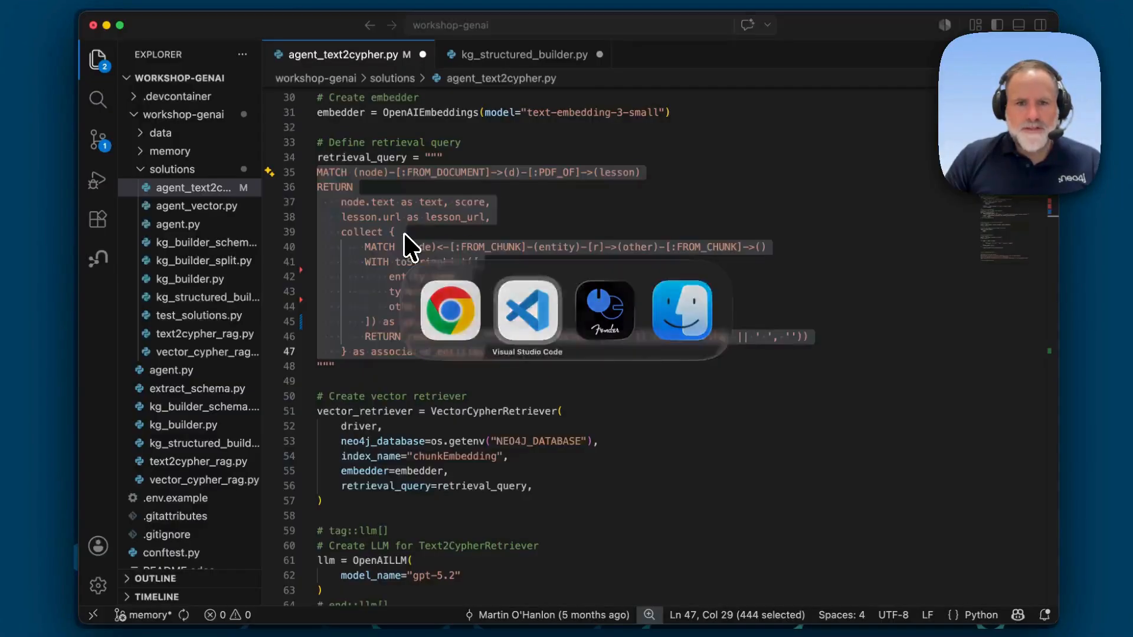
pyautogui.scroll(-1, 445, 246)
pyautogui.scroll(-15, 445, 246)
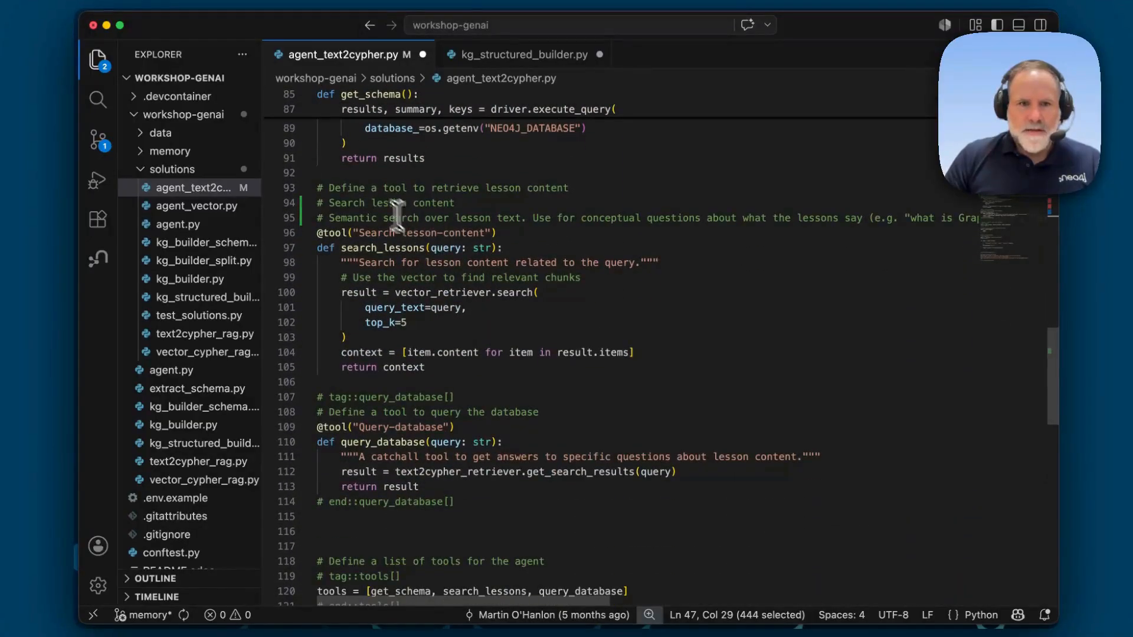
pyautogui.moveTo(328, 203); pyautogui.dragTo(452, 203)
pyautogui.press('super+c')
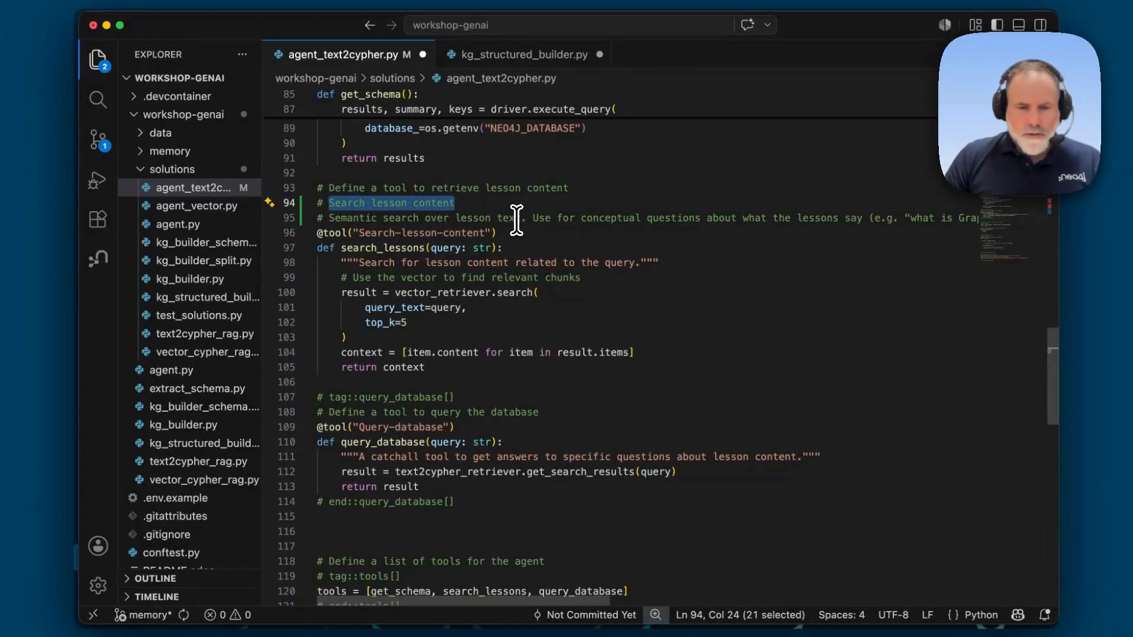
pyautogui.press('super+Tab')
pyautogui.click(401, 191)
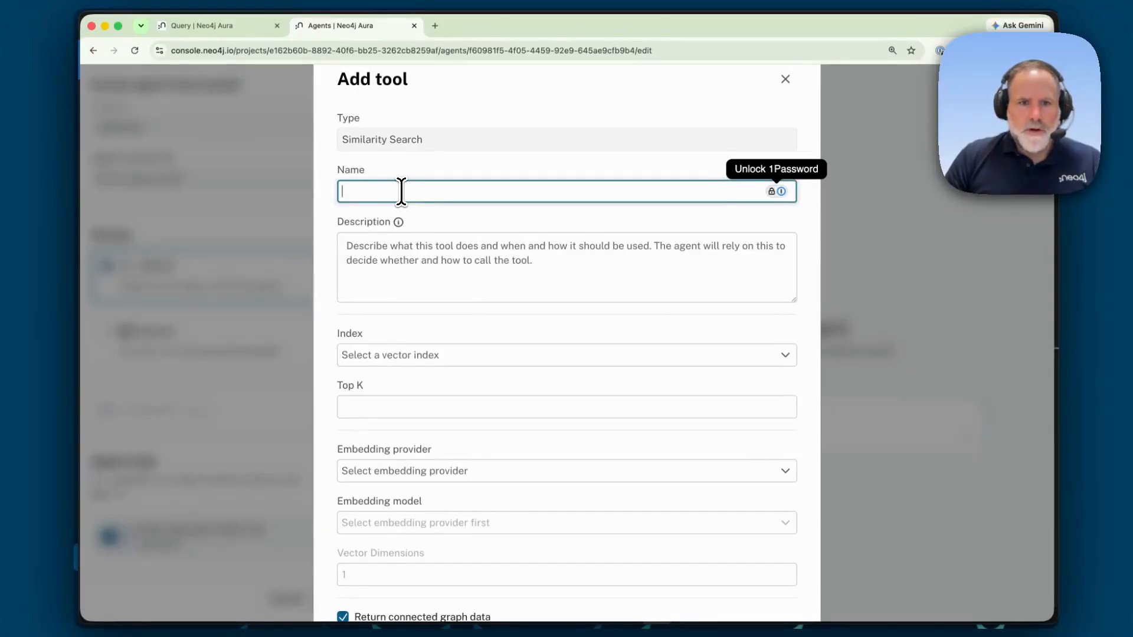
pyautogui.press('super+v')
# Step: Copy the semantic search comment line from the code into the tool's Description, removing the leading '# '
pyautogui.press('super+Tab')
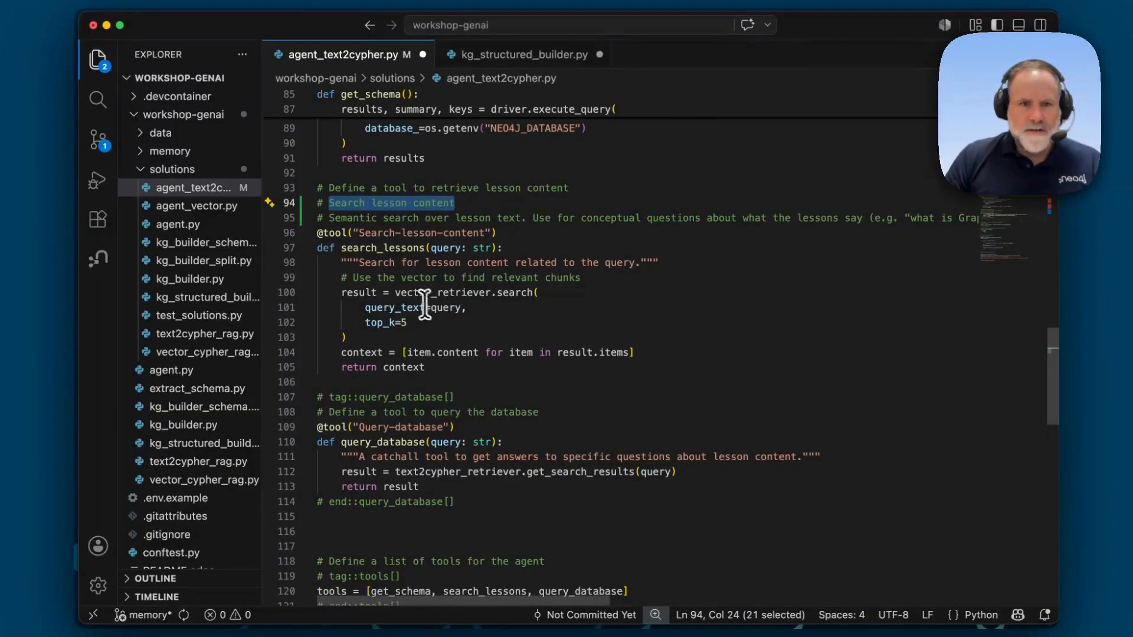
pyautogui.tripleClick(334, 219)
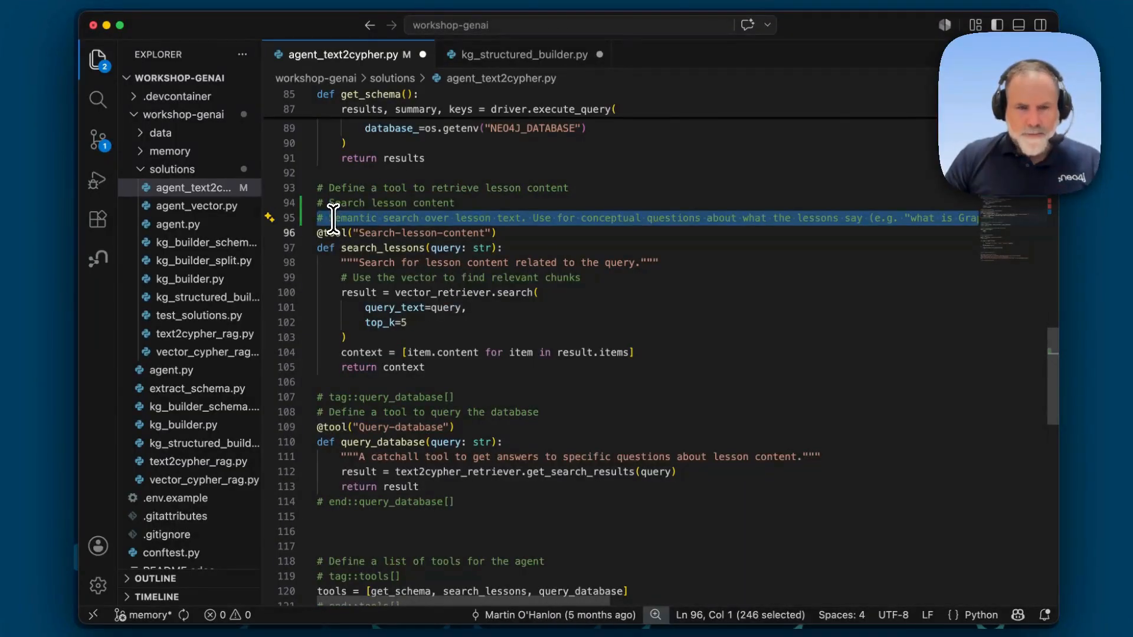
pyautogui.press('super+c')
pyautogui.press('super+Tab')
pyautogui.click(411, 259)
pyautogui.press('super+v')
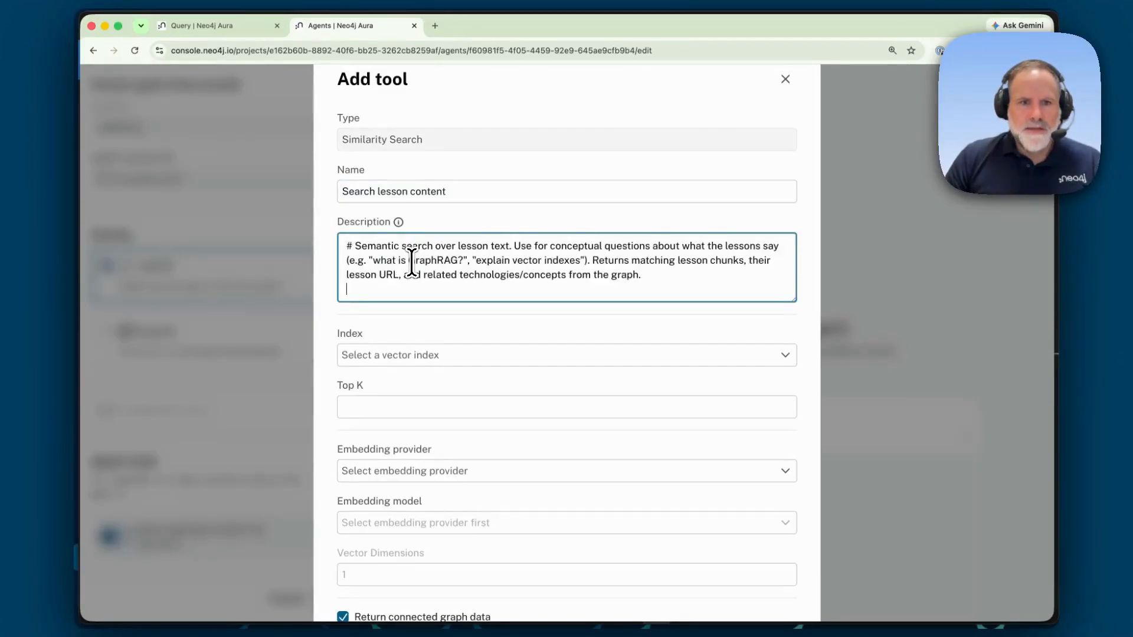
pyautogui.click(354, 245)
pyautogui.press('BackSpace')
pyautogui.press('BackSpace')
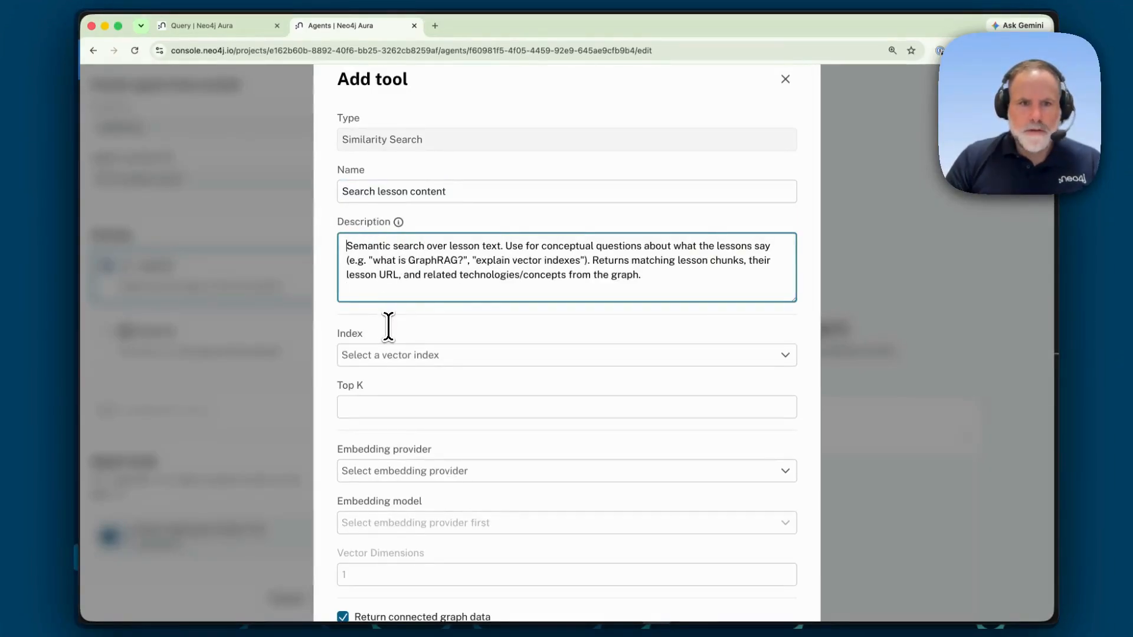
# Step: Choose the chunkEmbedding vector index and set Top K to 5
pyautogui.click(437, 357)
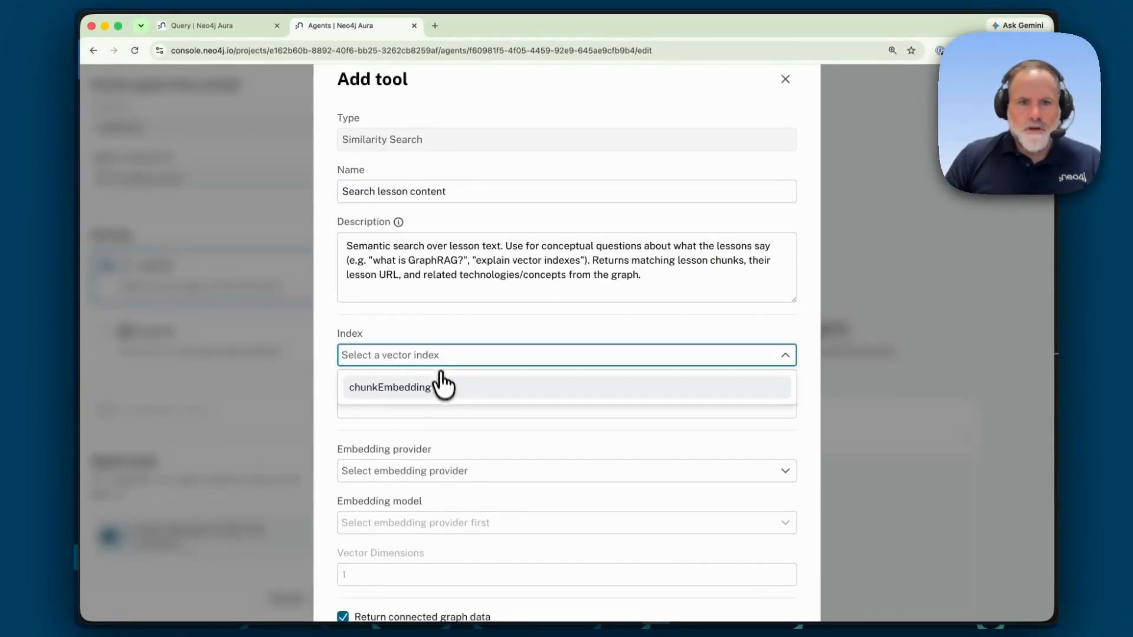
pyautogui.click(443, 389)
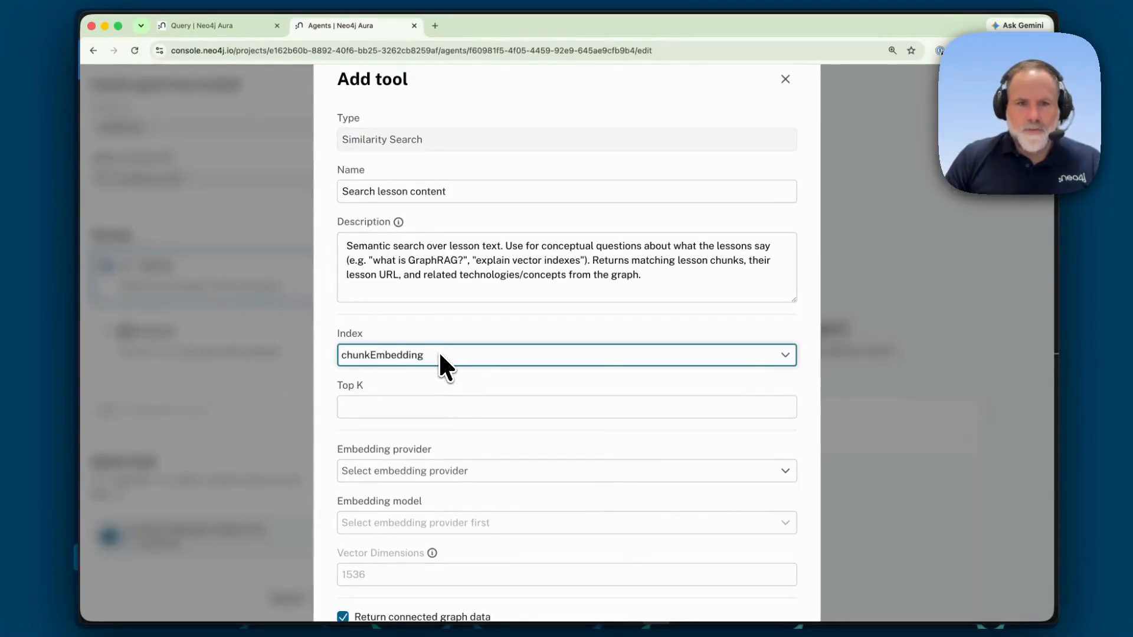
pyautogui.click(442, 406)
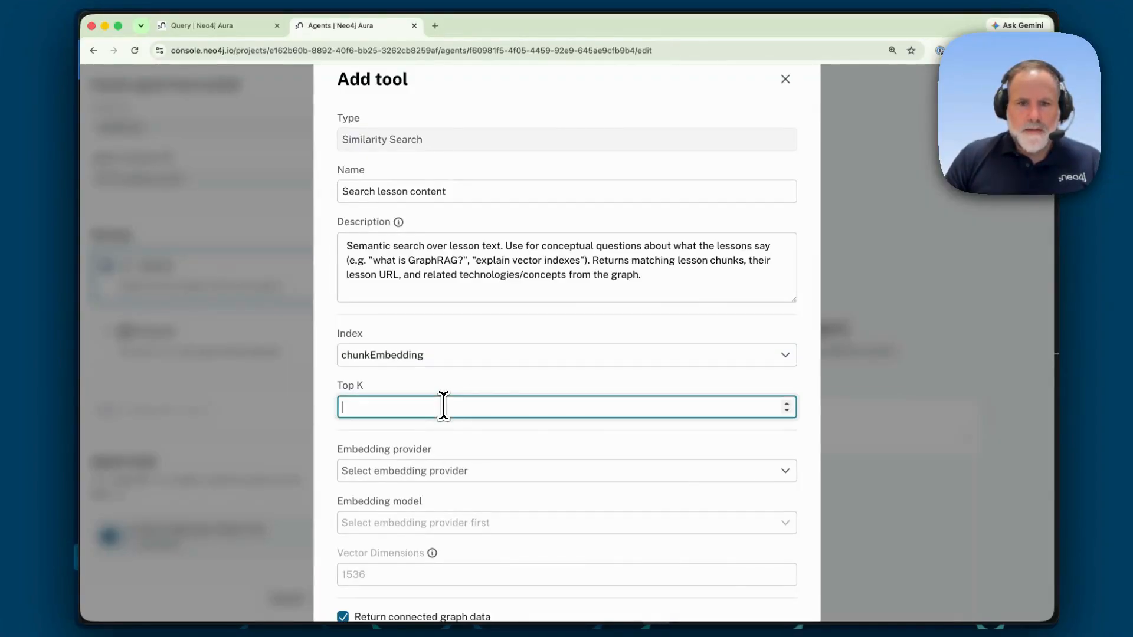
pyautogui.click(787, 403)
# Step: Select OpenAI as the embedding provider and text-embedding-3-small as the embedding model
pyautogui.click(480, 472)
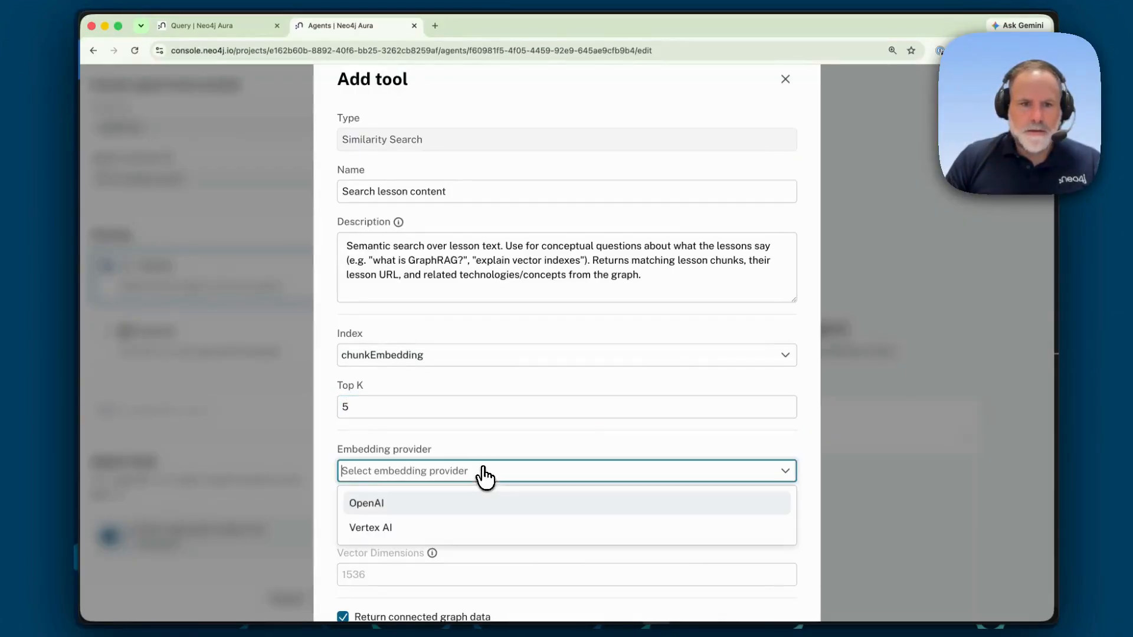
pyautogui.scroll(-1, 481, 479)
pyautogui.click(481, 477)
pyautogui.scroll(-3, 481, 481)
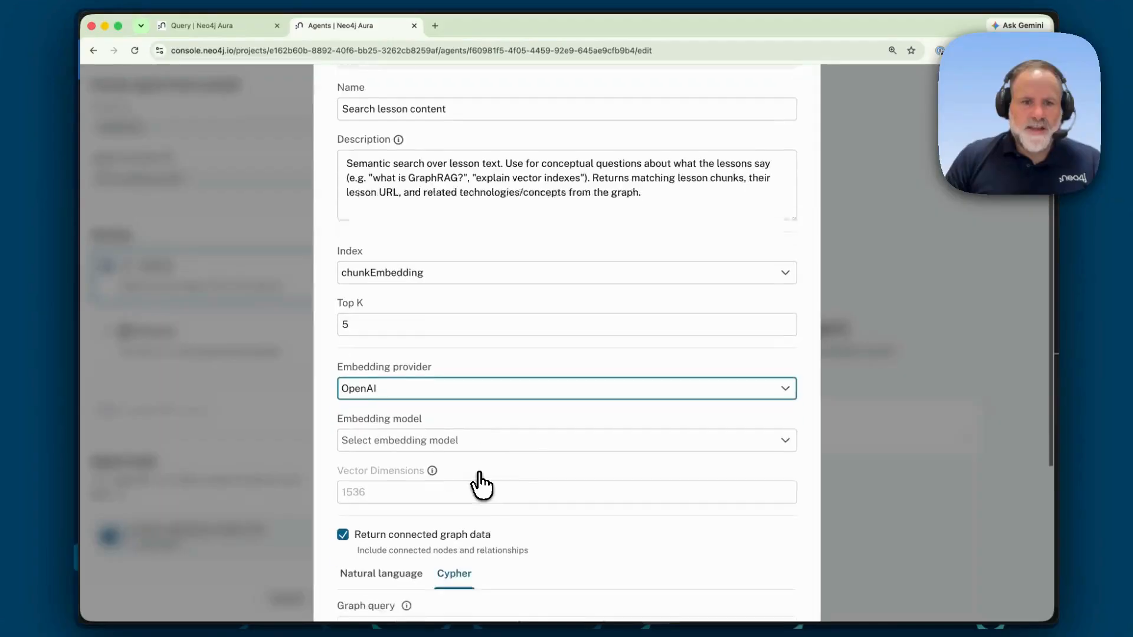
pyautogui.click(460, 407)
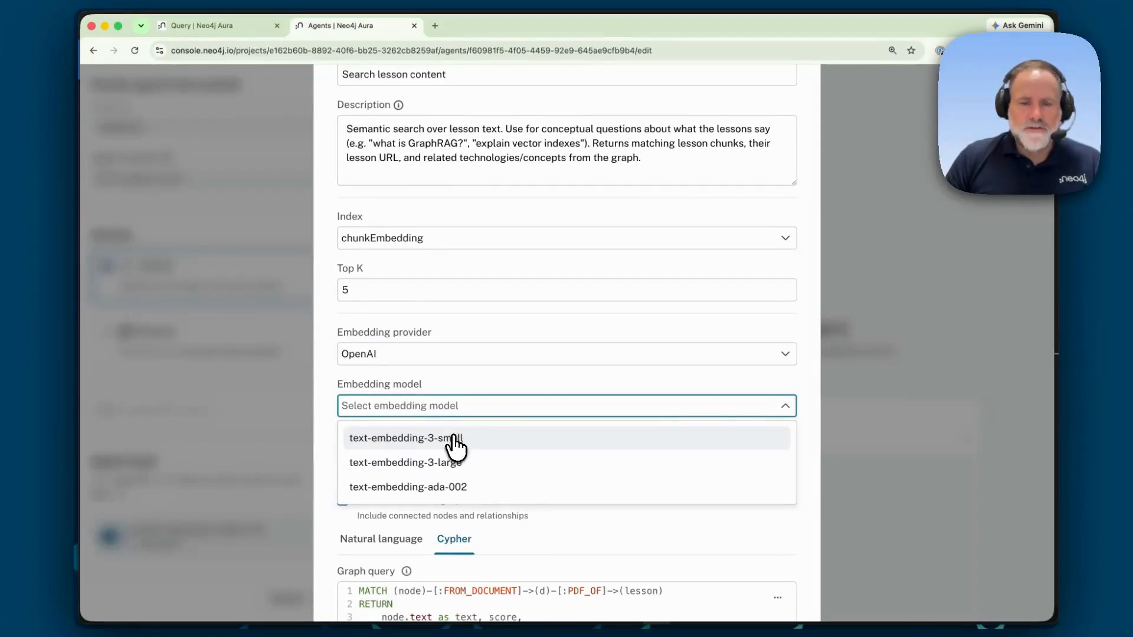
pyautogui.click(452, 437)
# Step: Add the Similarity Search tool to the agent and save the agent's updated configuration
pyautogui.scroll(-1, 477, 443)
pyautogui.scroll(-6, 481, 453)
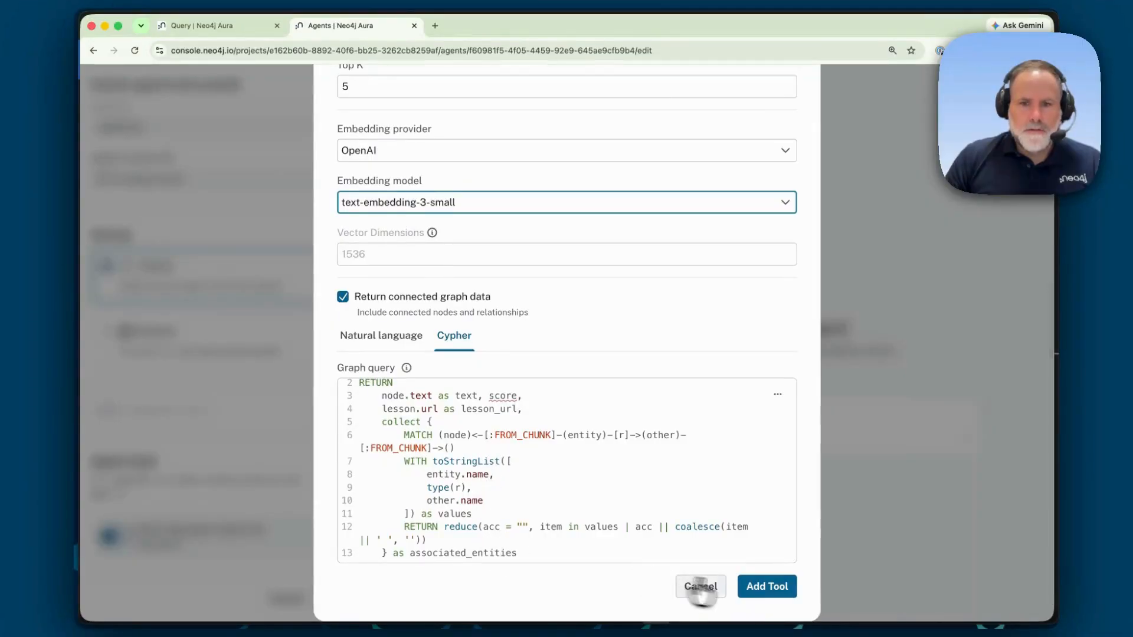
pyautogui.click(767, 599)
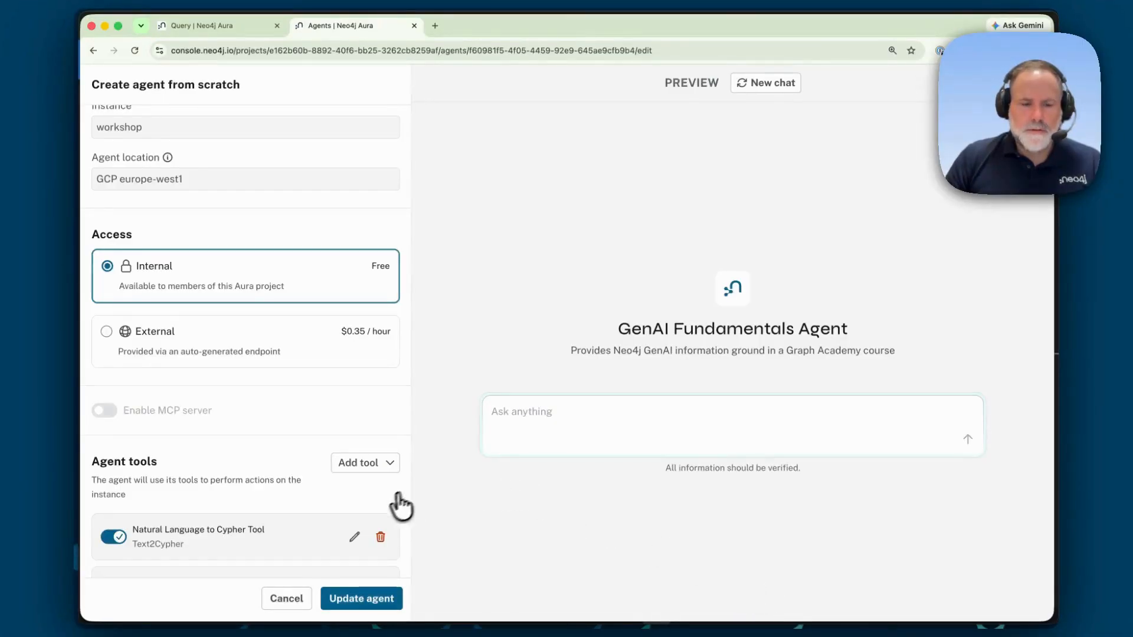
pyautogui.scroll(-2, 360, 537)
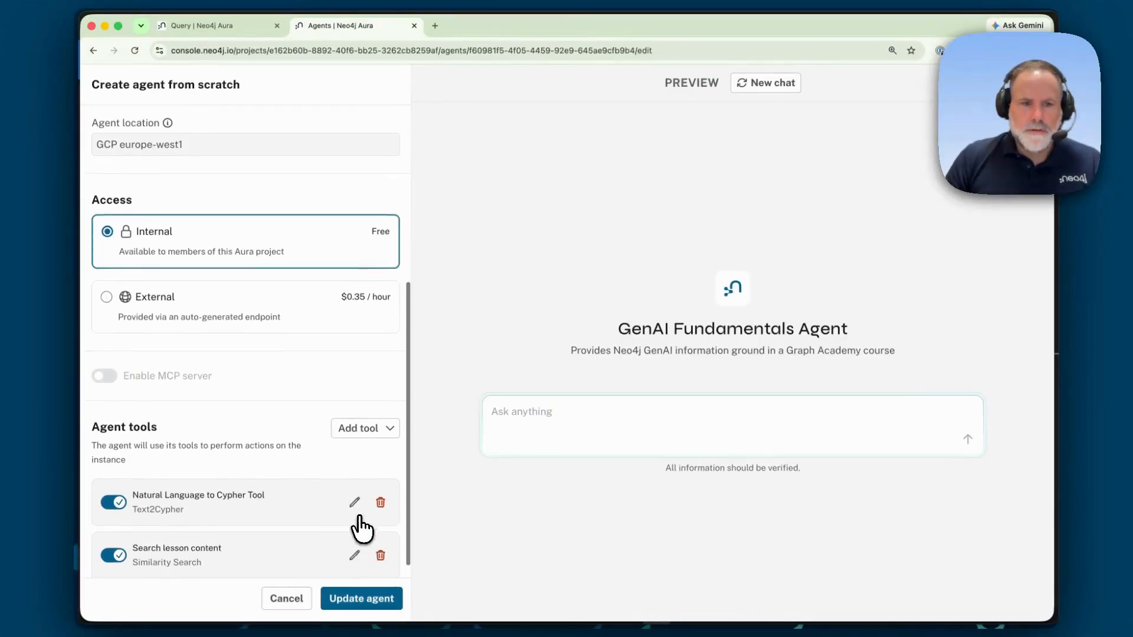
pyautogui.click(367, 597)
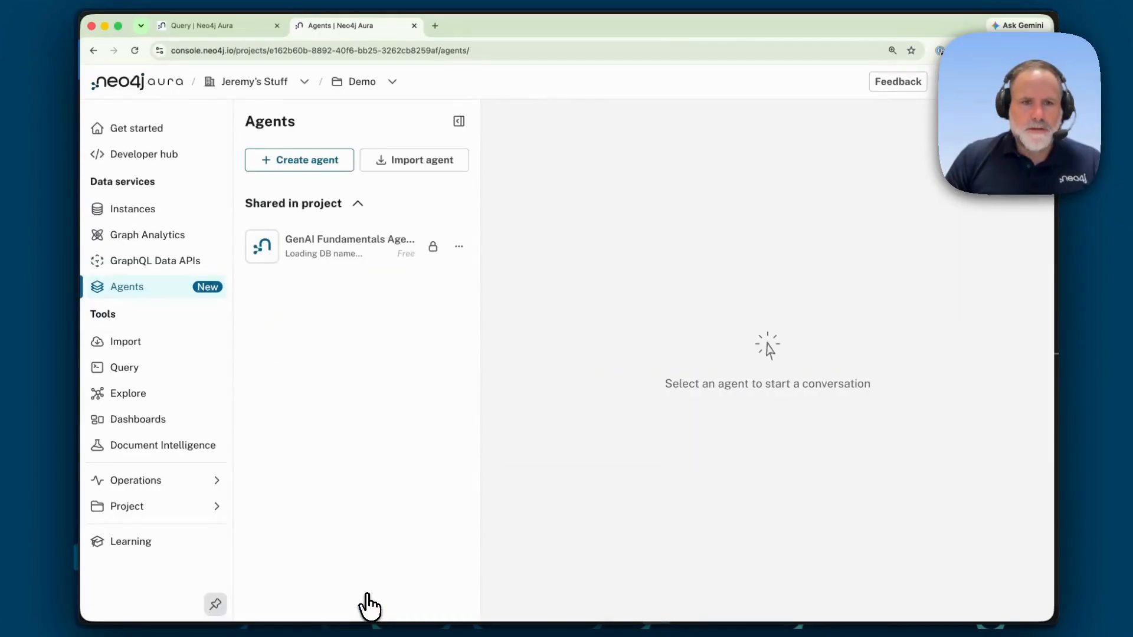
# Step: Open the GenAI Fundamentals Agent and ask it "how many lessons are there?"
pyautogui.click(330, 256)
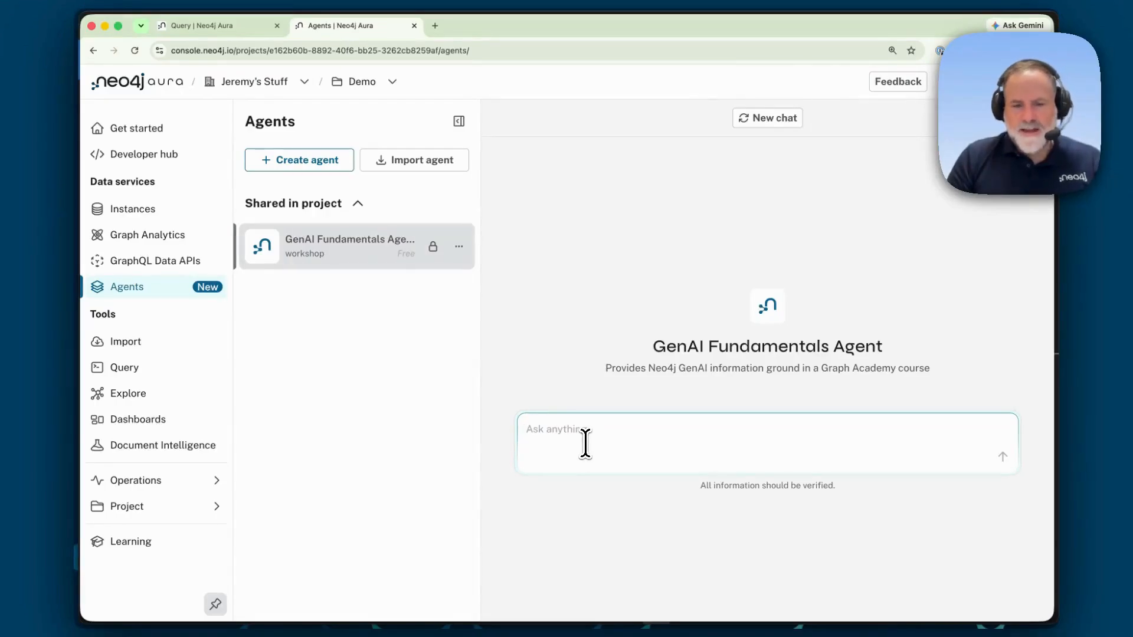
pyautogui.write('how many lessons are there')
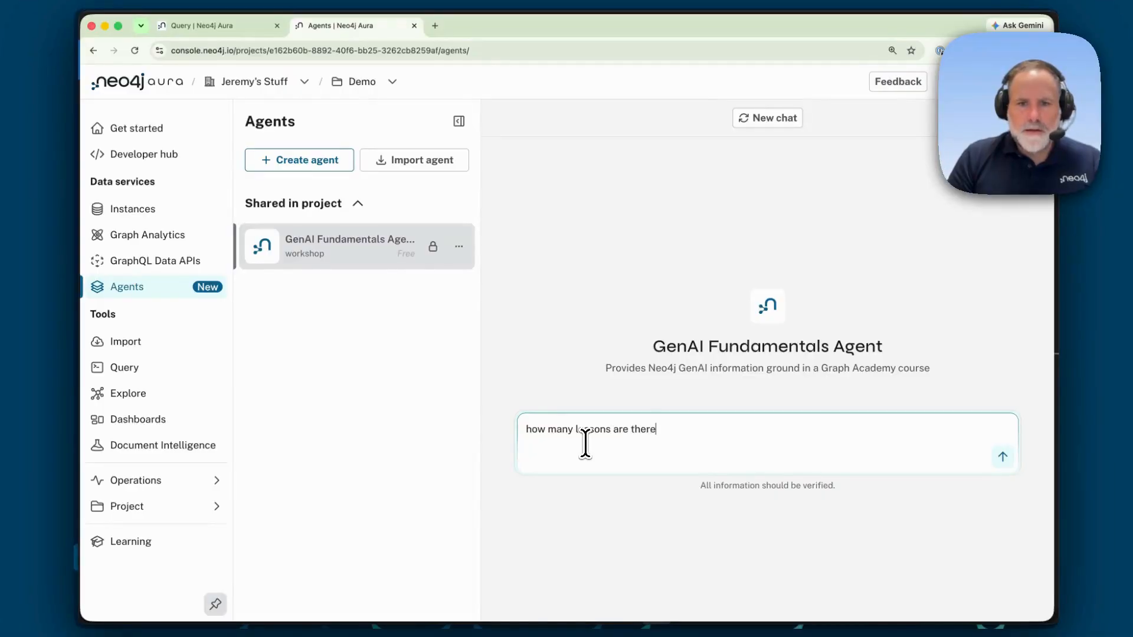
pyautogui.press('Return')
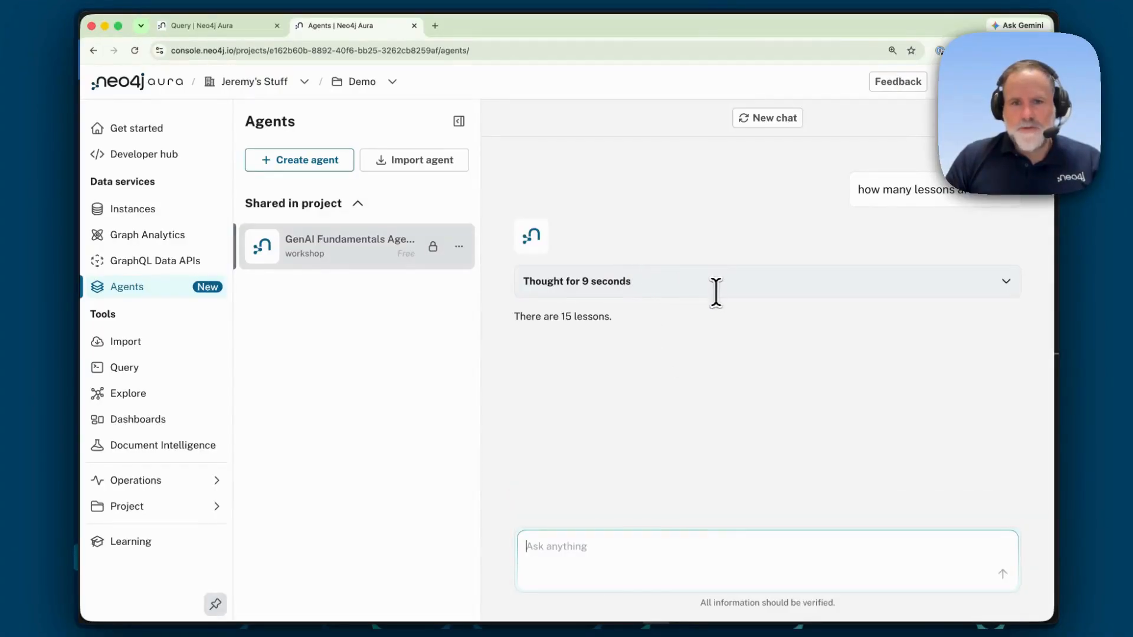
# Step: Expand the agent's reasoning and copy the Cypher query generated by the Natural Language to Cypher Tool
pyautogui.click(931, 292)
pyautogui.scroll(-2, 679, 419)
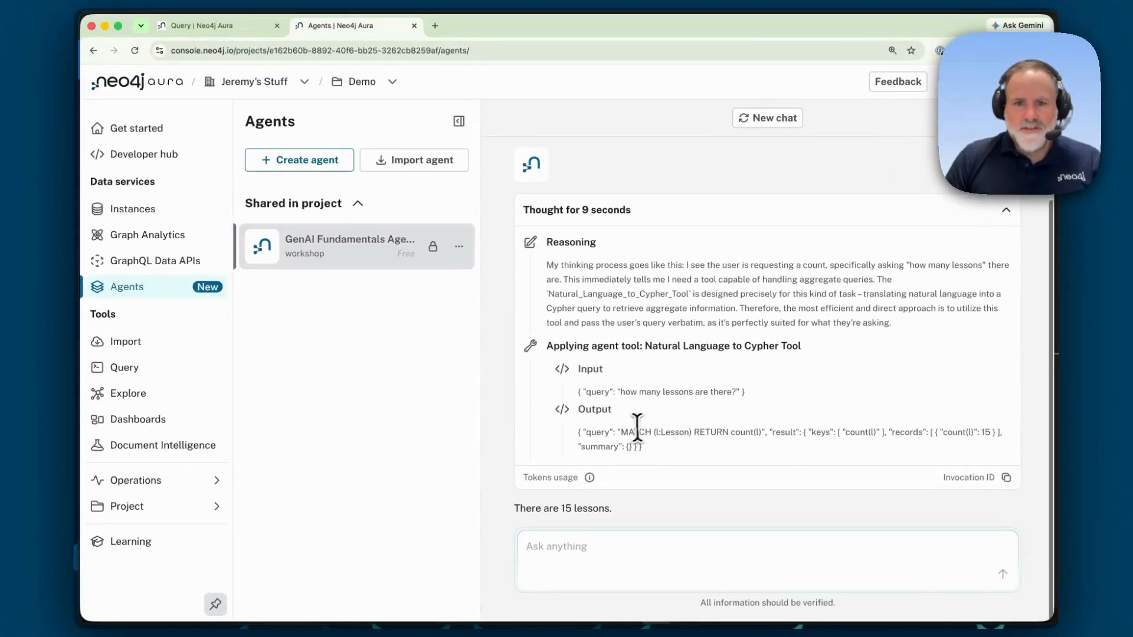
pyautogui.moveTo(619, 432); pyautogui.dragTo(762, 437)
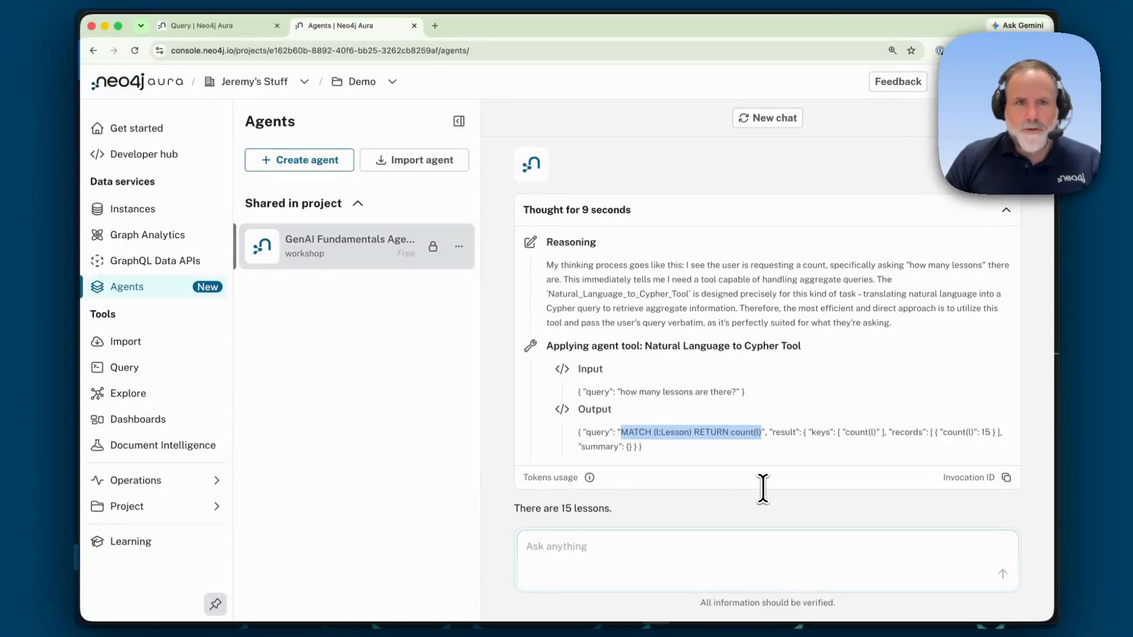
# Step: Paste the copied lesson-count query into the Query tool and run it
pyautogui.click(227, 26)
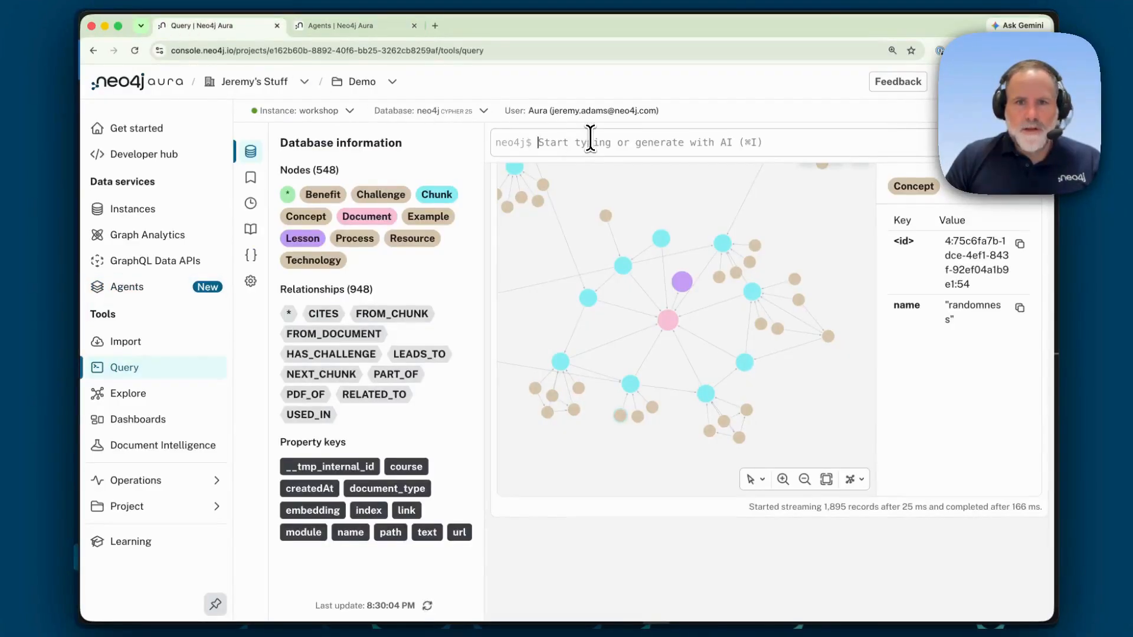
pyautogui.press('super+v')
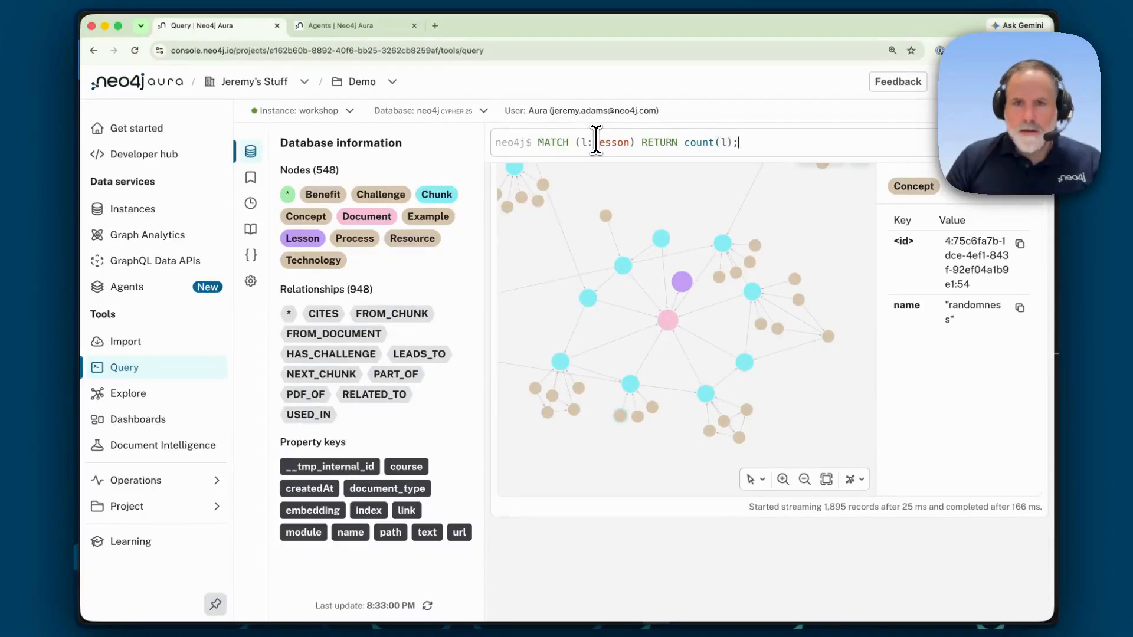
pyautogui.press('Return')
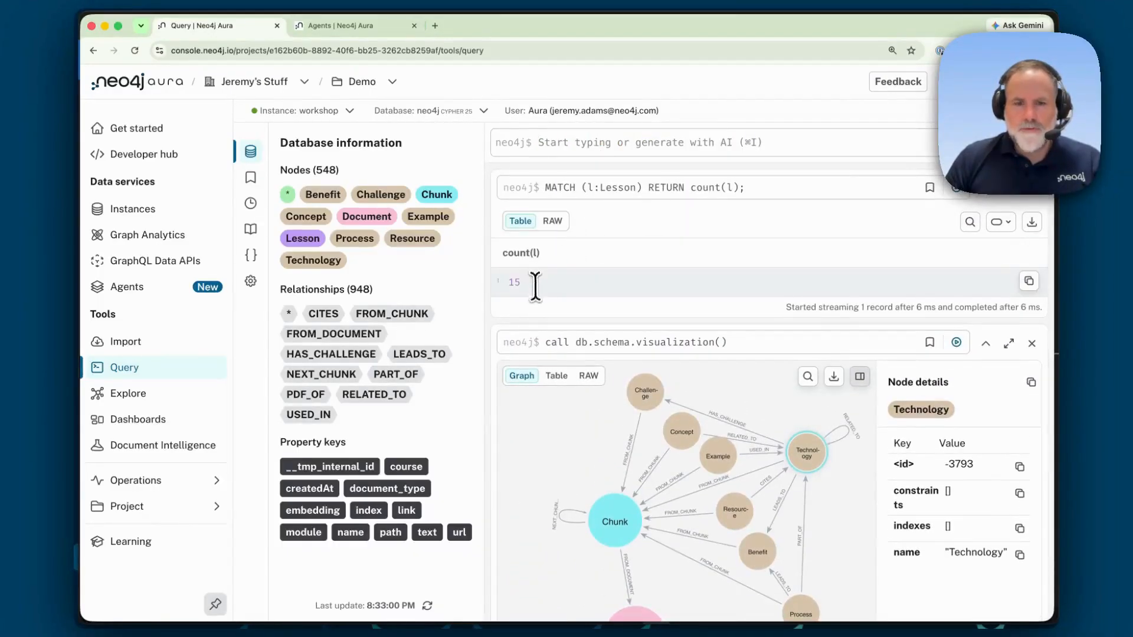
# Step: Ask the agent "How is temperature related to LLMs?"
pyautogui.click(346, 23)
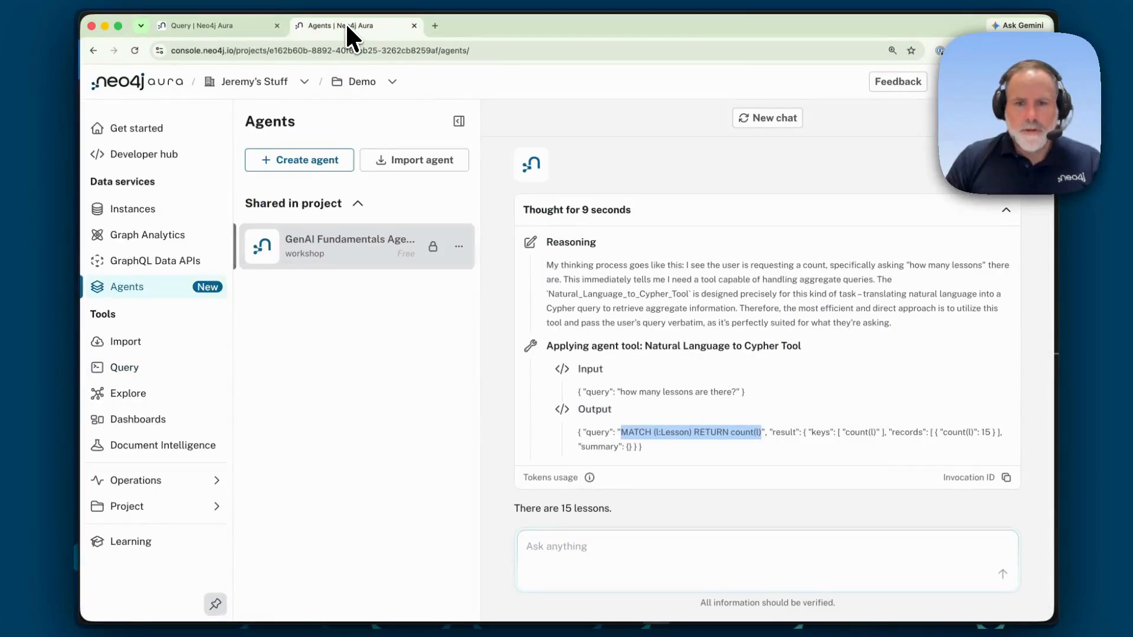
pyautogui.click(590, 550)
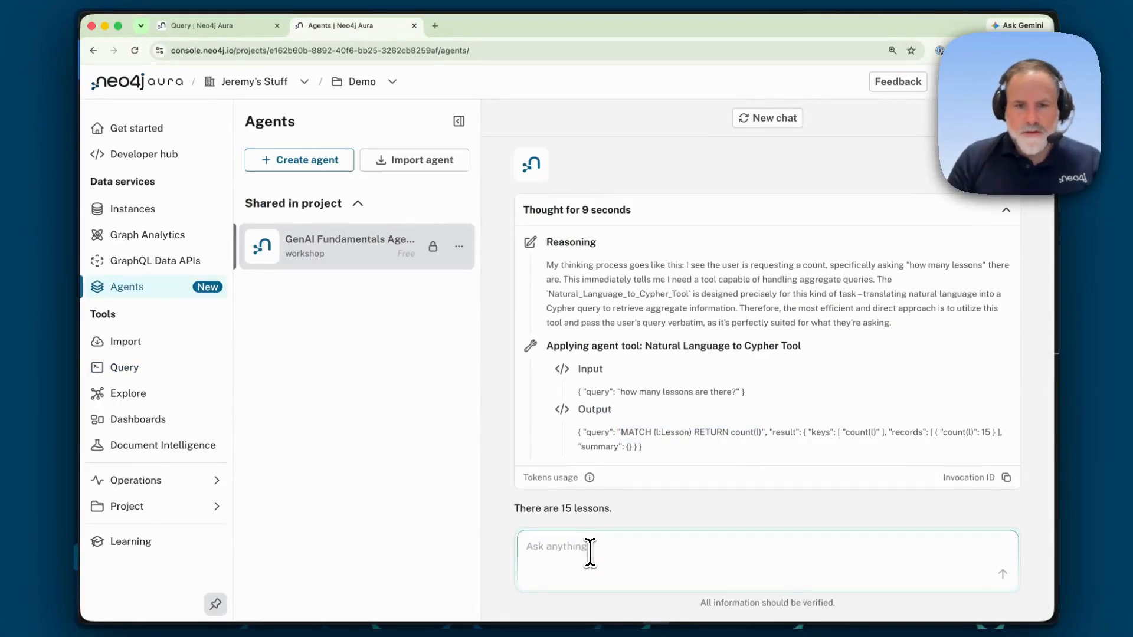
pyautogui.write('How')
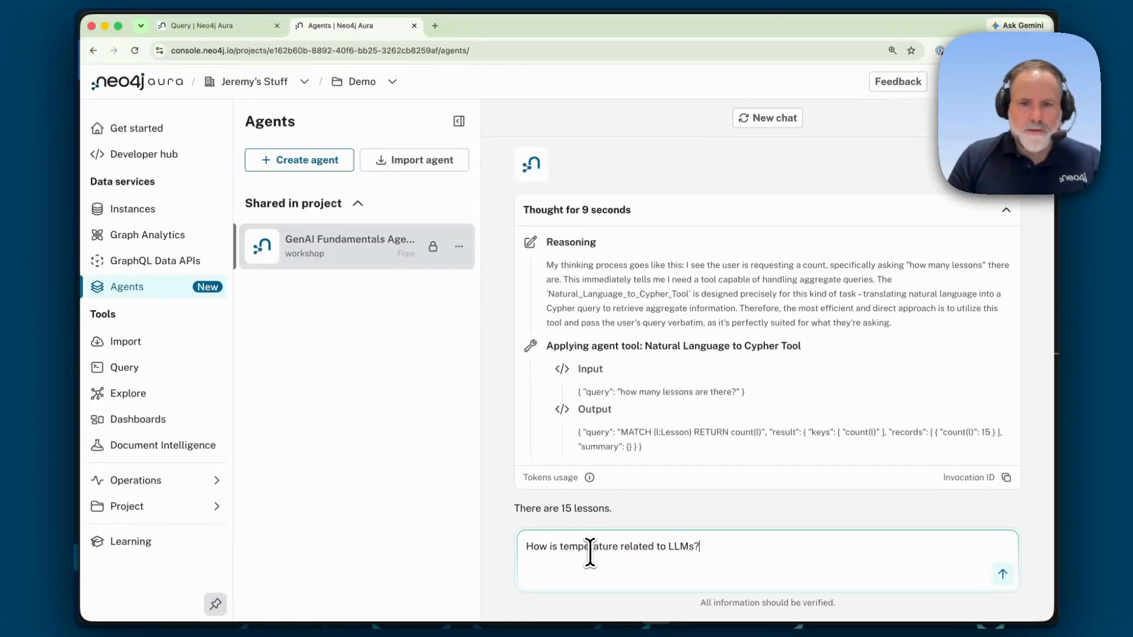
pyautogui.write('is temperature related to LLMs?')
pyautogui.press('Return')
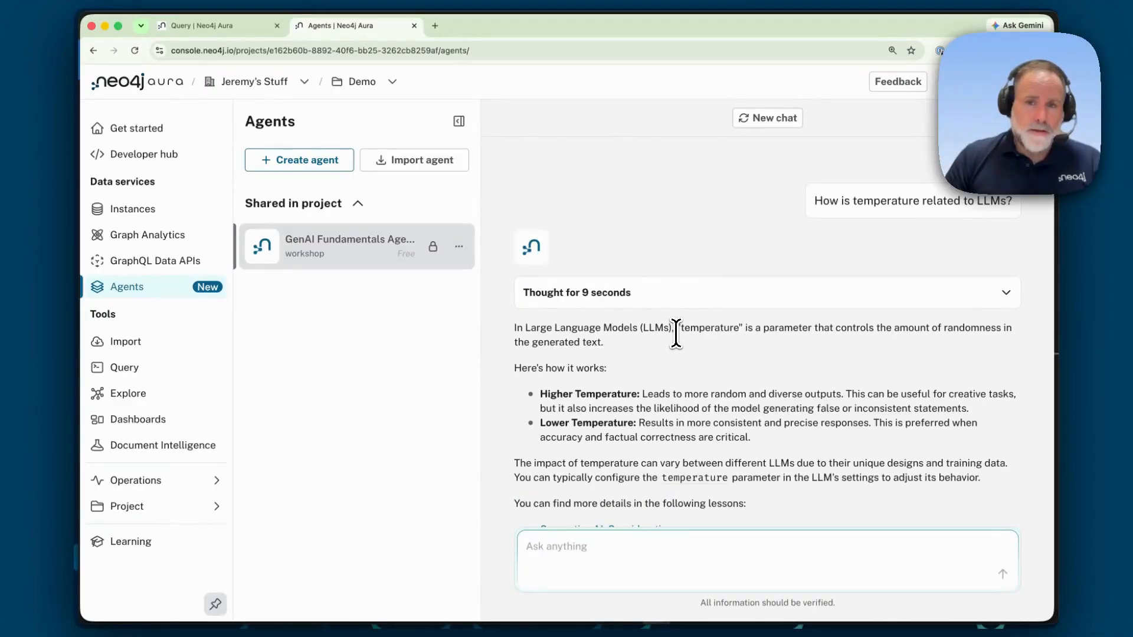
pyautogui.scroll(-2, 669, 330)
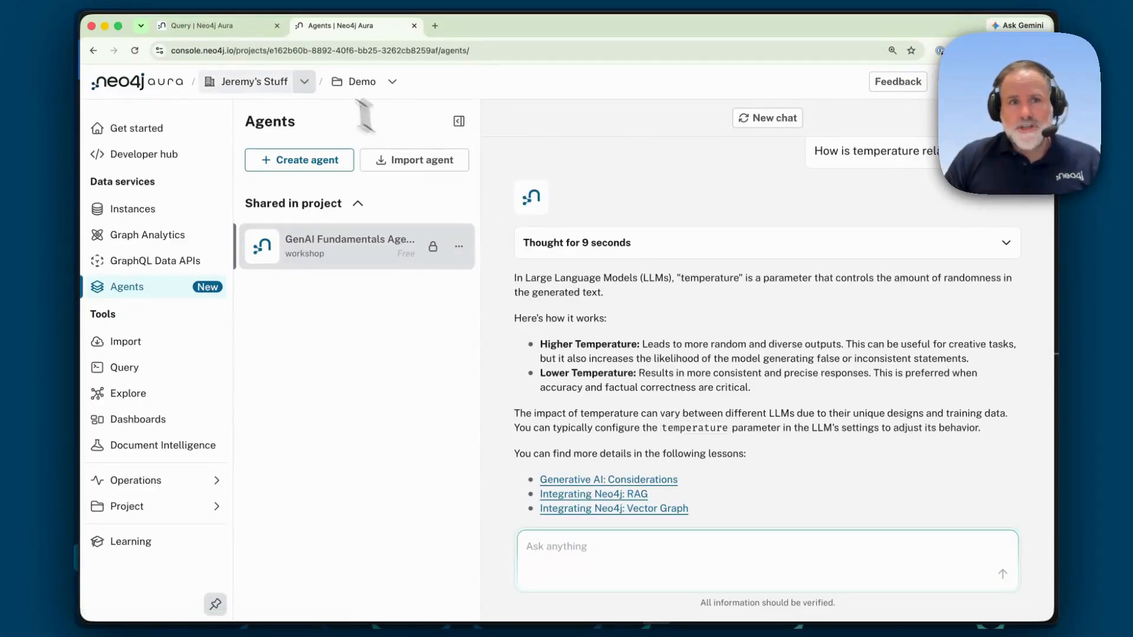
pyautogui.press('super+Tab')
pyautogui.scroll(20, 407, 325)
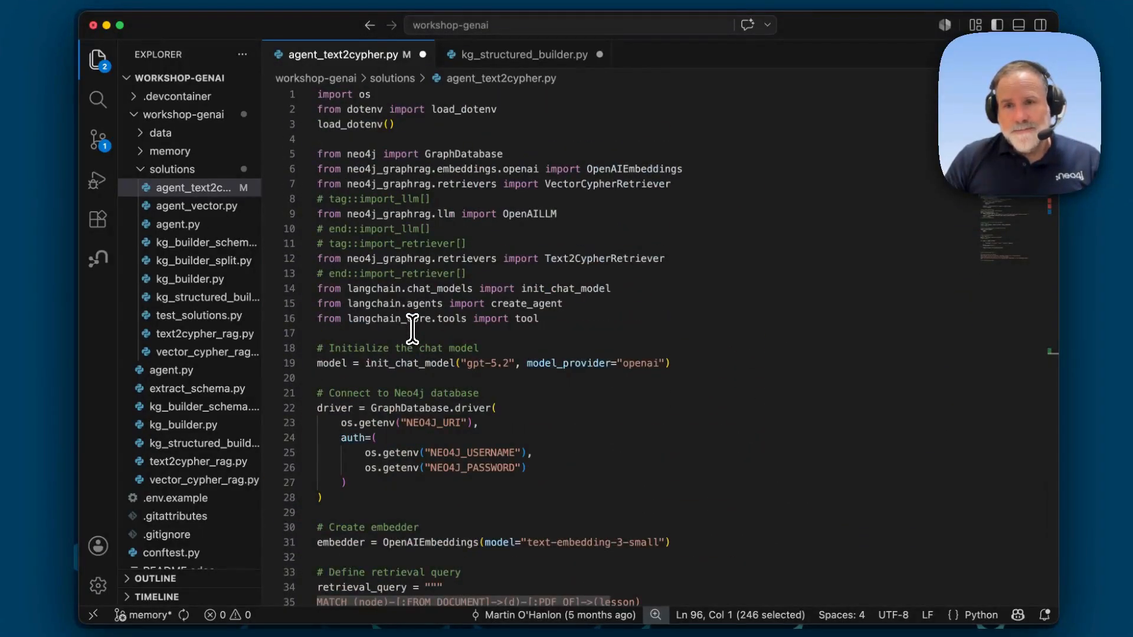
pyautogui.press('super+Tab')
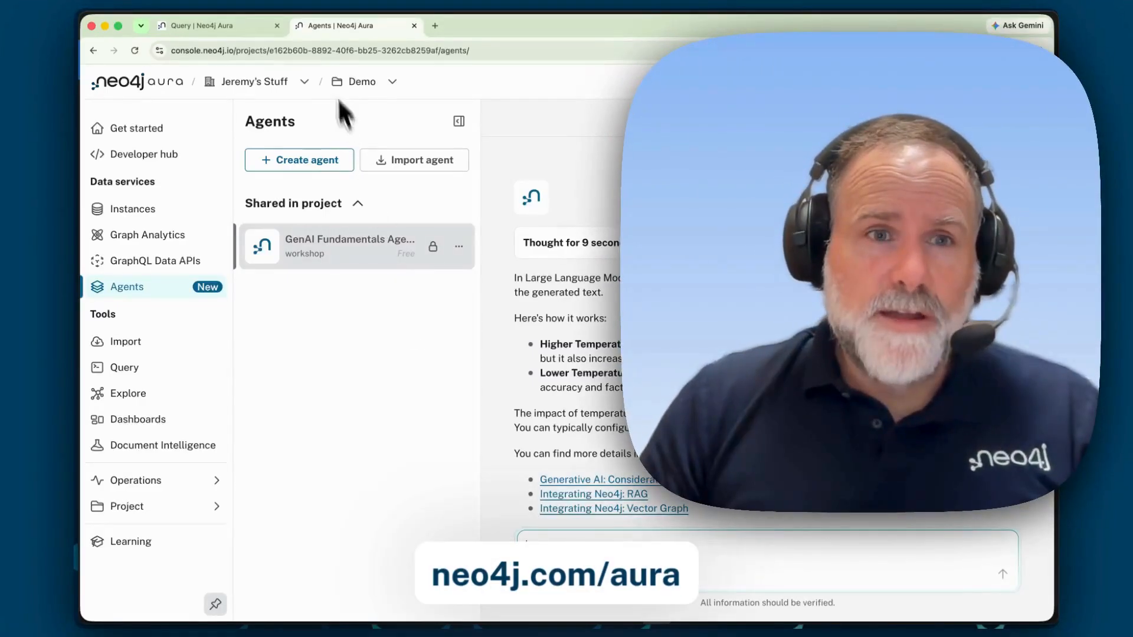
# Step: Open the options for creating a new agent
pyautogui.click(228, 24)
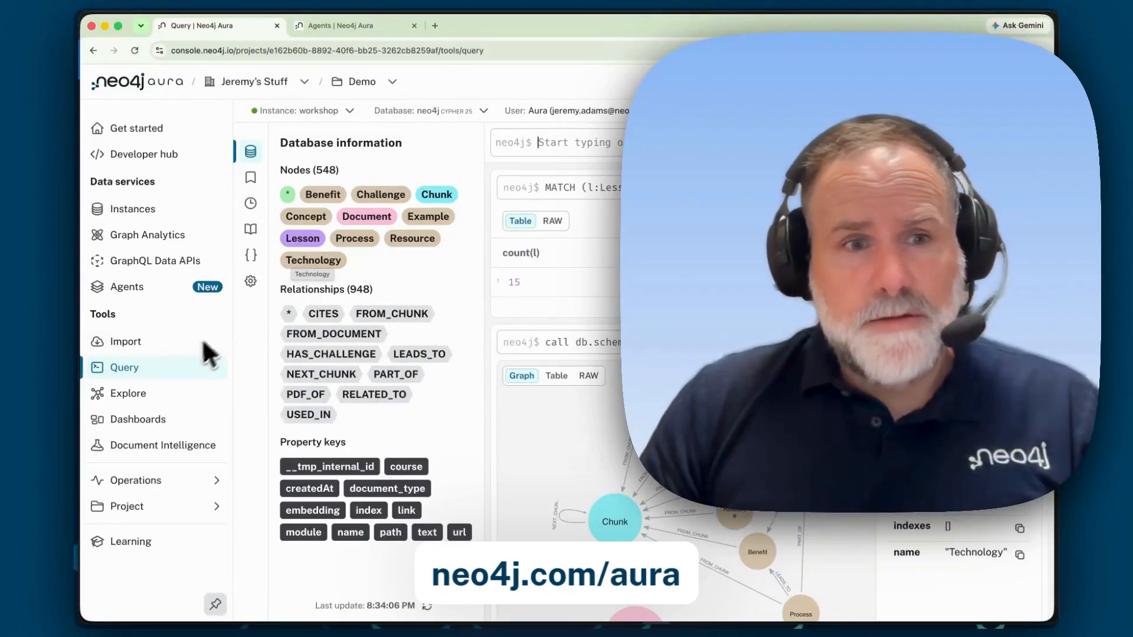
pyautogui.click(327, 26)
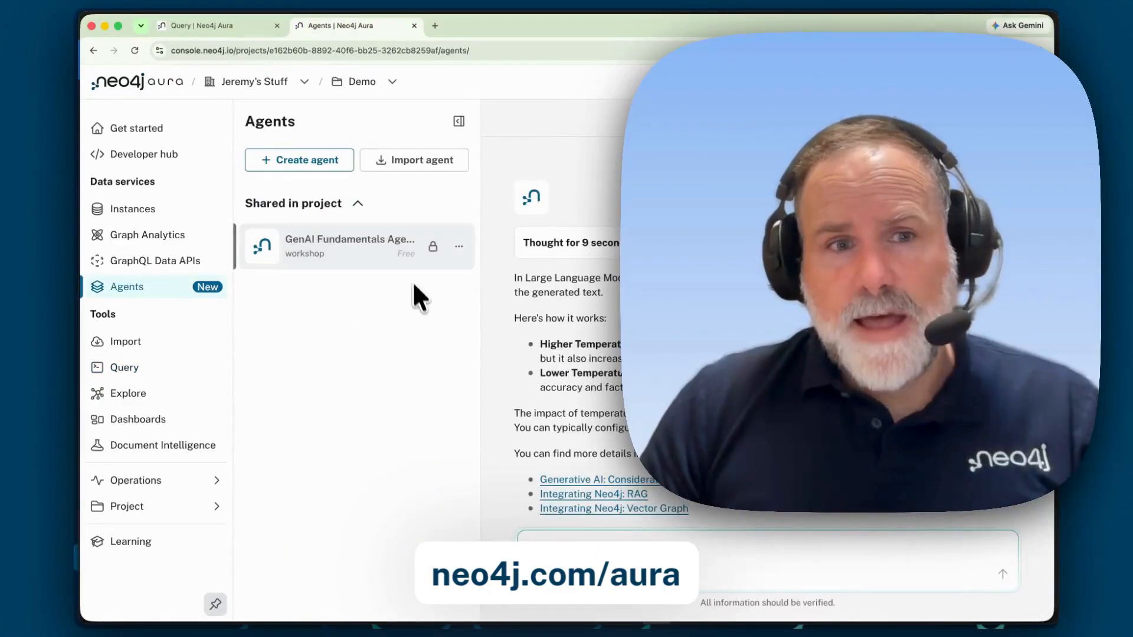
pyautogui.click(305, 160)
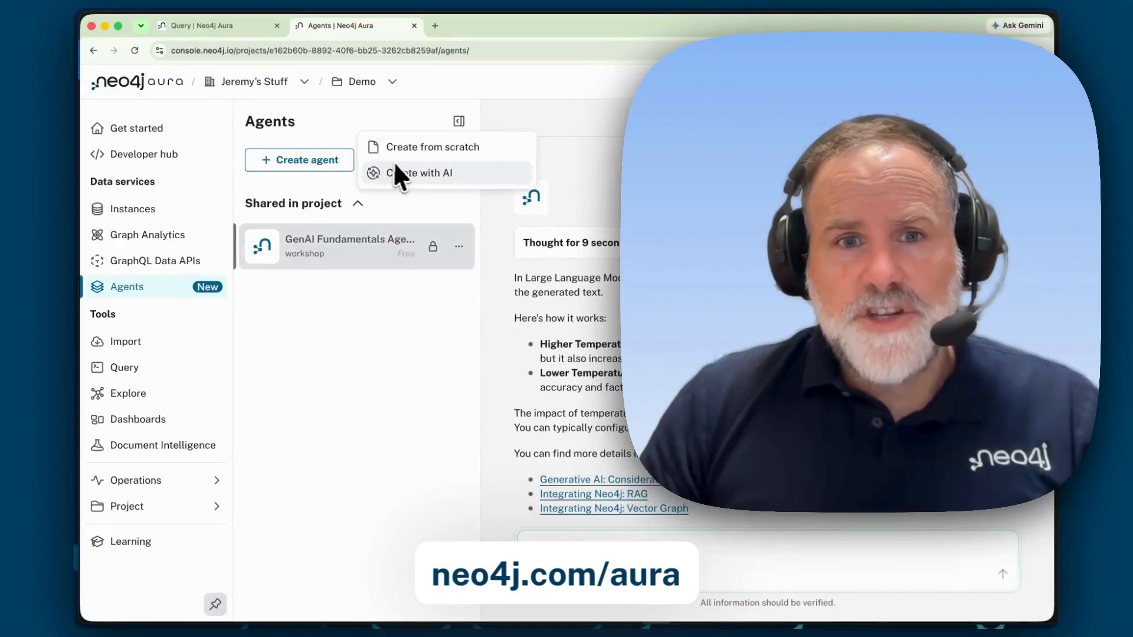